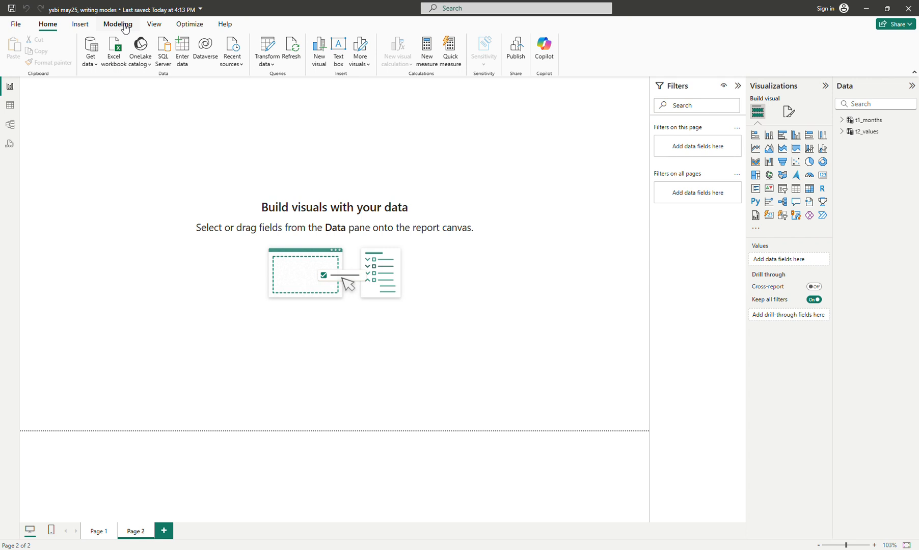
- Create a new calculated table named t3_prod and start a variable named step1 on the formula's second line
{"action": "left_click", "coordinate": [125, 28]}
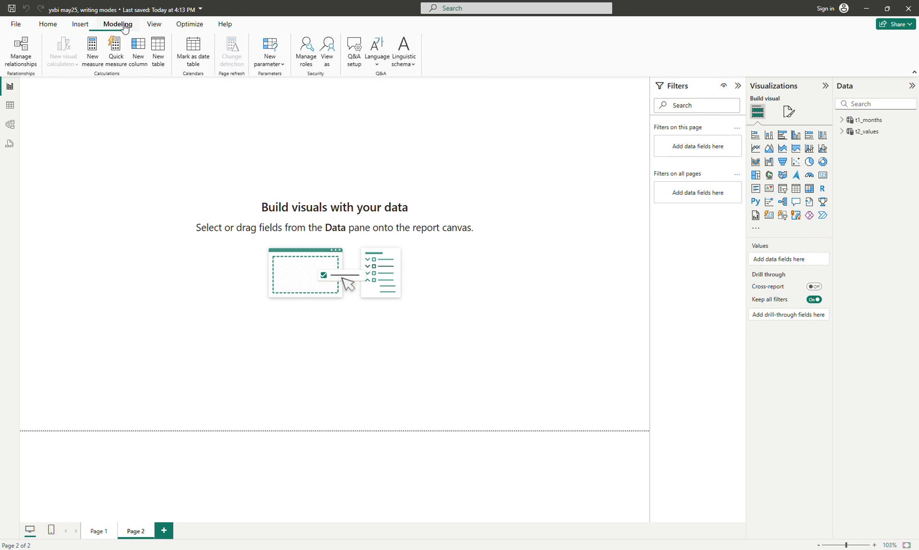
{"action": "left_click", "coordinate": [159, 66]}
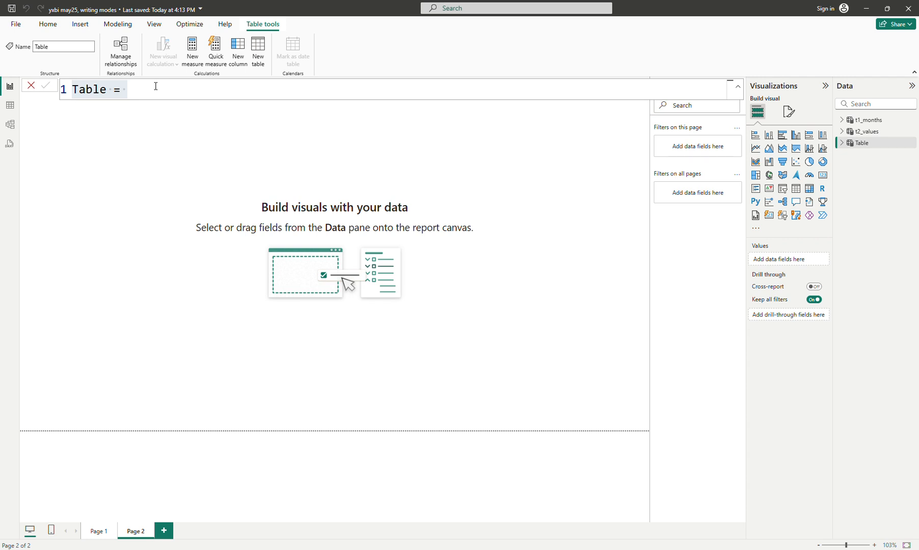
{"action": "left_click", "coordinate": [220, 83]}
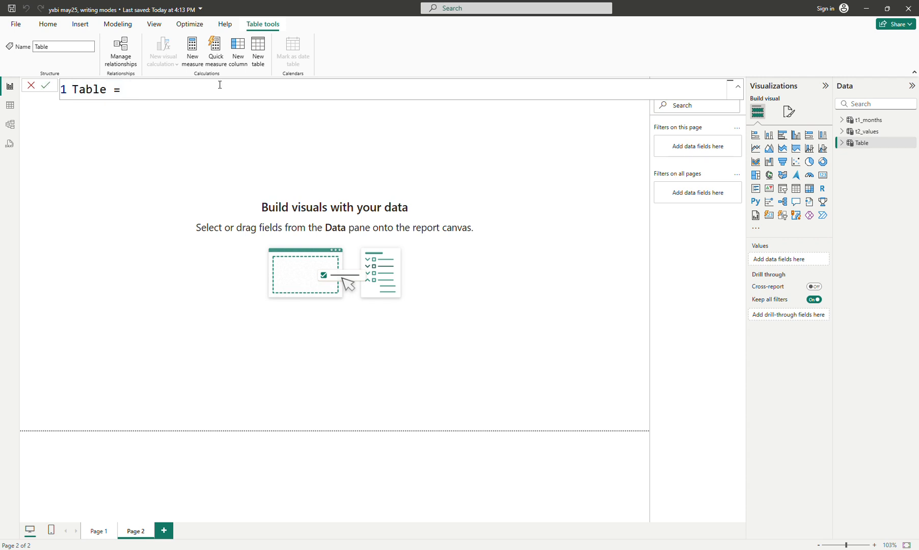
{"action": "key", "text": "ctrl+a"}
{"action": "type", "text": "t3_prod ="}
{"action": "key", "text": "shift+Return"}
{"action": "type", "text": "var "}
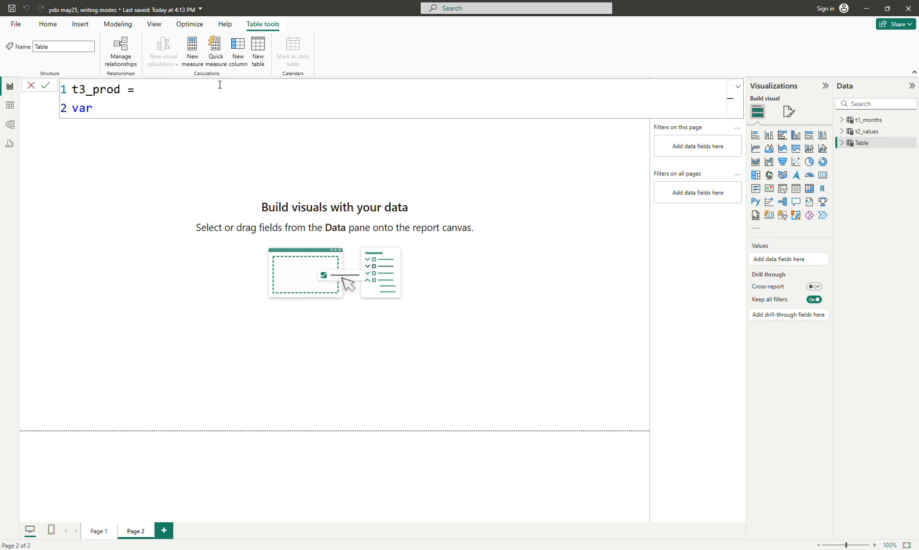
{"action": "type", "text": "step1 = y"}
{"action": "key", "text": "BackSpace"}
{"action": "type", "text": "u"}
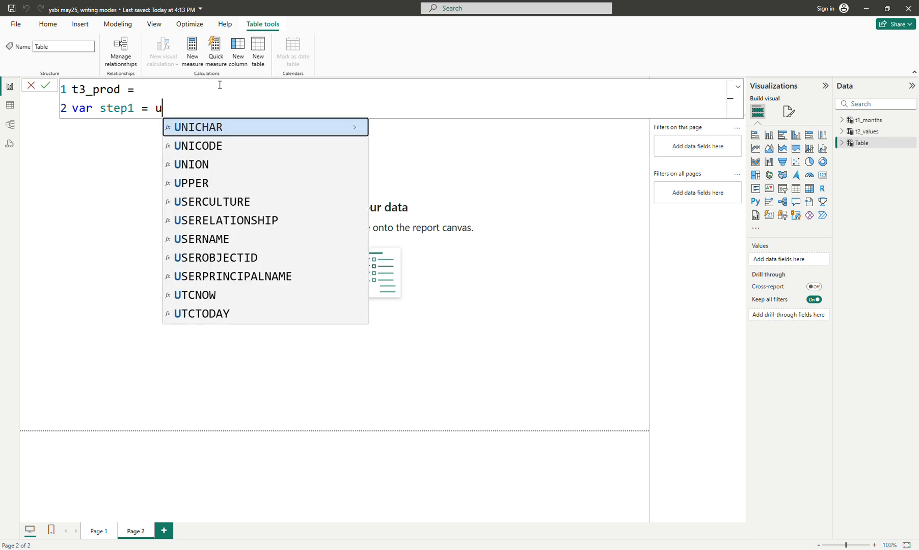
{"action": "type", "text": "nion("}
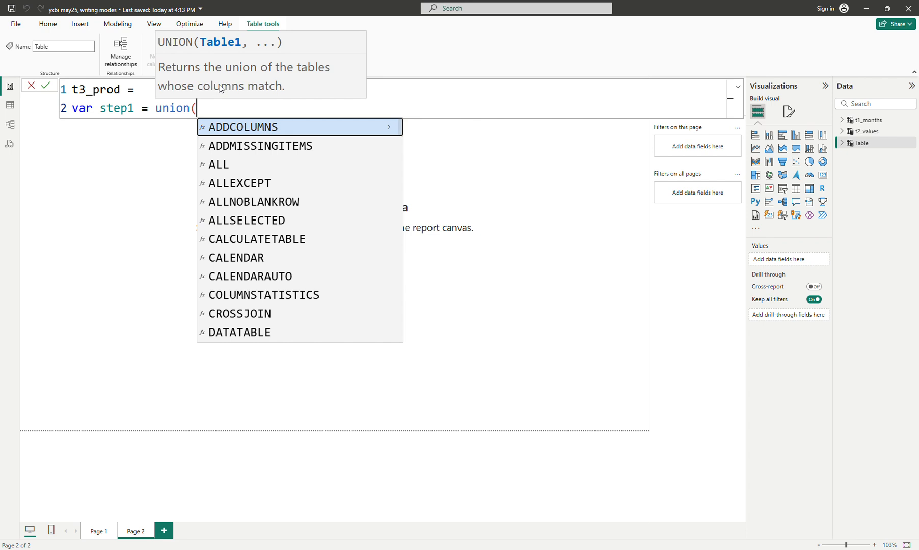
{"action": "type", "text": "\""}
{"action": "key", "text": "BackSpace"}
{"action": "type", "text": "riow"}
{"action": "key", "text": "BackSpace"}
{"action": "key", "text": "BackSpace"}
{"action": "key", "text": "BackSpace"}
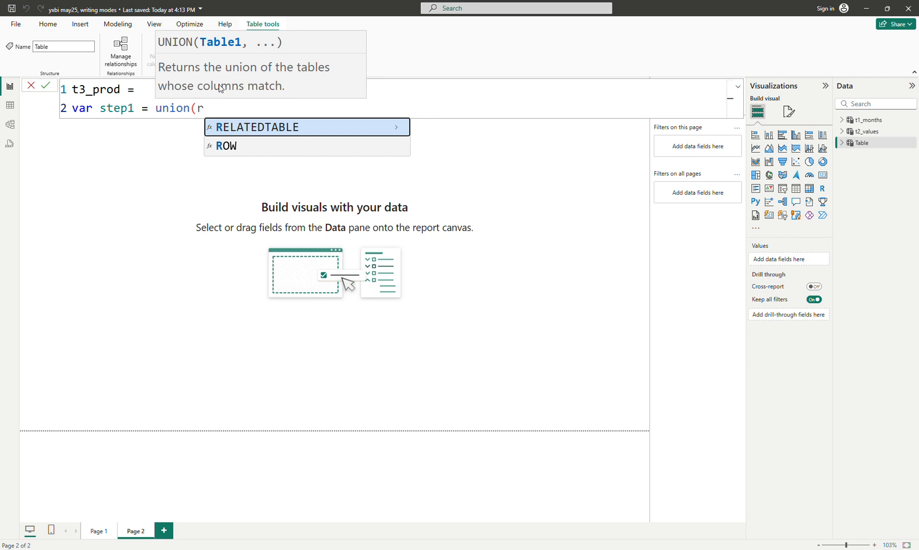
{"action": "key", "text": "BackSpace"}
{"action": "key", "text": "BackSpace"}
{"action": "key", "text": "BackSpace"}
{"action": "key", "text": "BackSpace"}
{"action": "key", "text": "BackSpace"}
{"action": "key", "text": "BackSpace"}
{"action": "key", "text": "BackSpace"}
{"action": "type", "text": "w"}
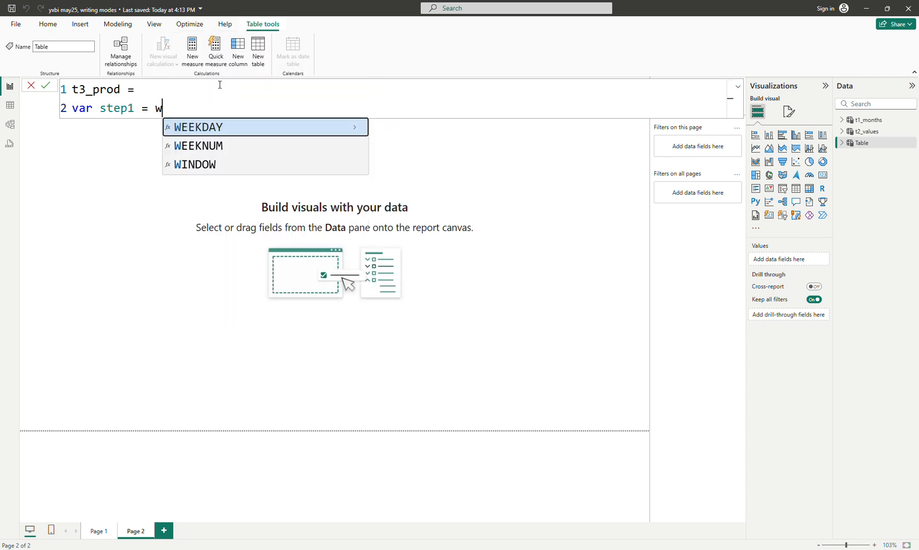
{"action": "key", "text": "BackSpace"}
- Define step1 as row("mar", "ID"), a single-row table with a mar column
{"action": "type", "text": "roiw"}
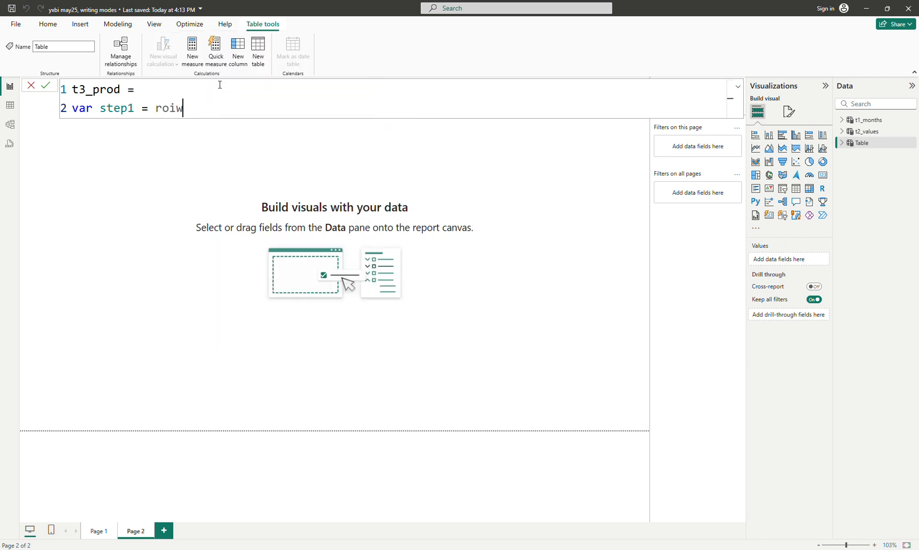
{"action": "key", "text": "BackSpace"}
{"action": "key", "text": "BackSpace"}
{"action": "type", "text": "w*"}
{"action": "key", "text": "BackSpace"}
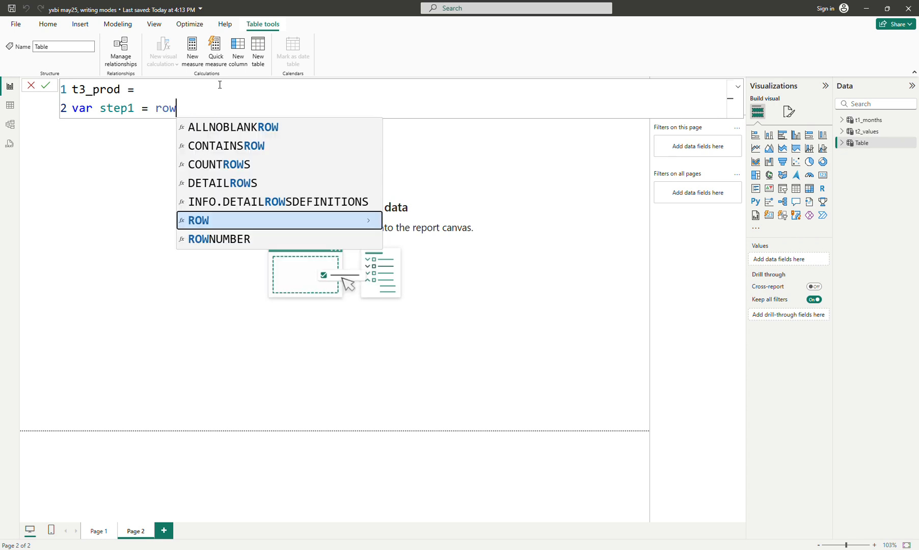
{"action": "type", "text": "(\"mar:"}
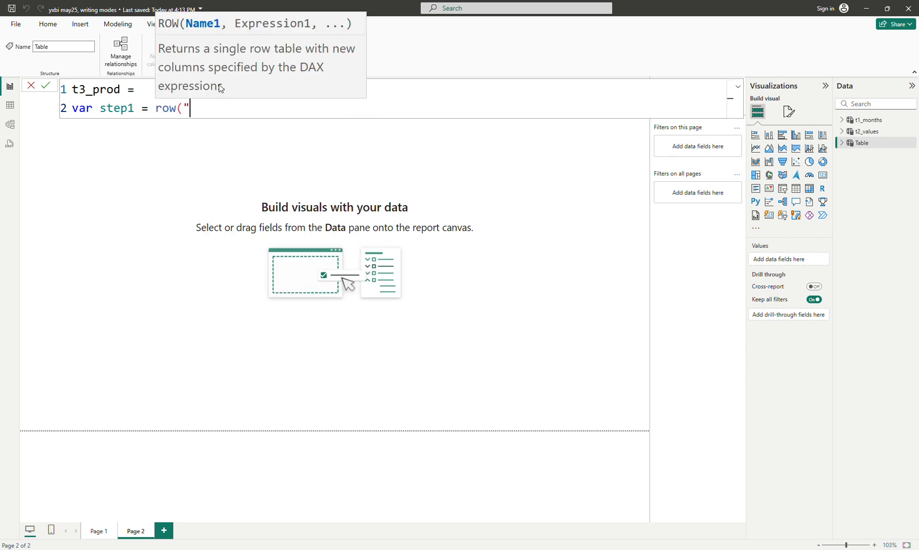
{"action": "key", "text": "BackSpace"}
{"action": "type", "text": ", \"ID\")"}
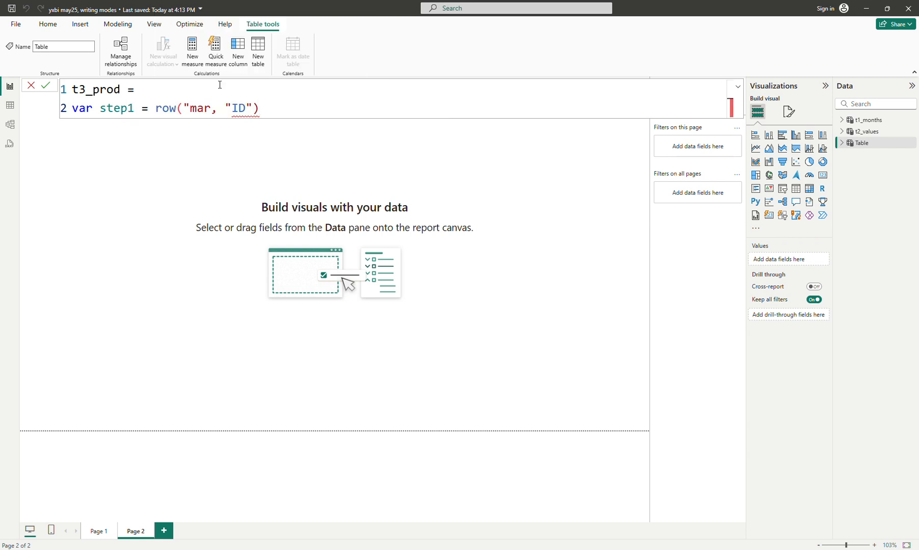
{"action": "key", "text": "Left"}
{"action": "key", "text": "Left"}
{"action": "key", "text": "Left"}
{"action": "key", "text": "Left"}
{"action": "key", "text": "Left"}
{"action": "key", "text": "Left"}
{"action": "key", "text": "Left"}
{"action": "key", "text": "ctrl+d"}
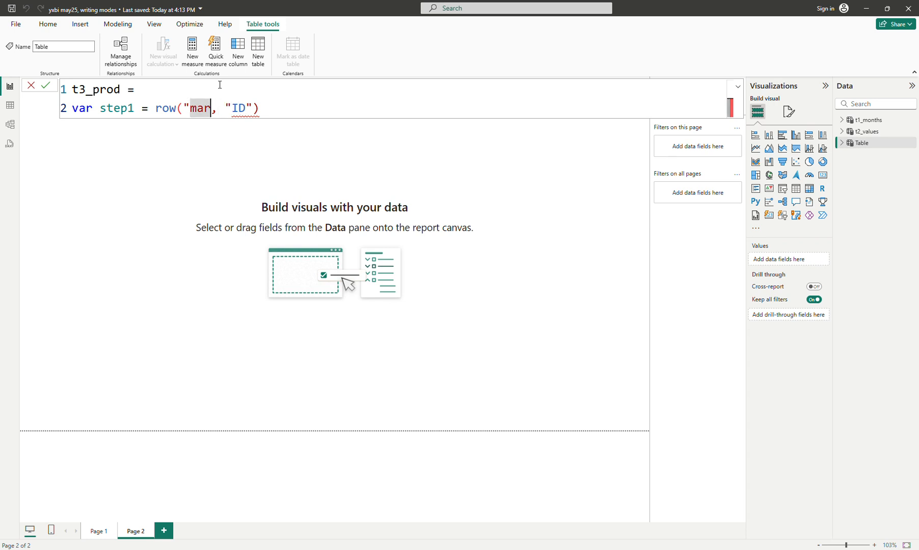
{"action": "type", "text": "\""}
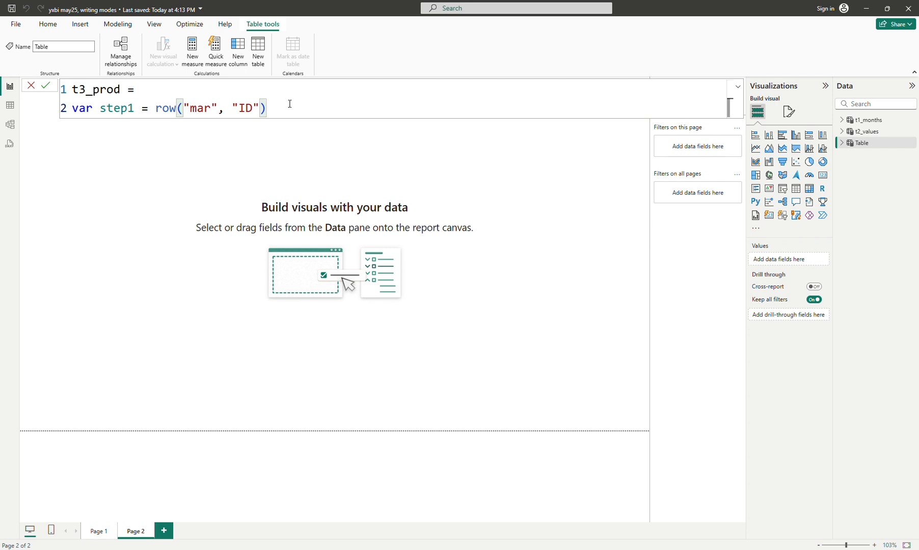
- Finish the formula with return step1 and show the t3_prod table in Table view
{"action": "key", "text": "shift+Return"}
{"action": "type", "text": "return step1"}
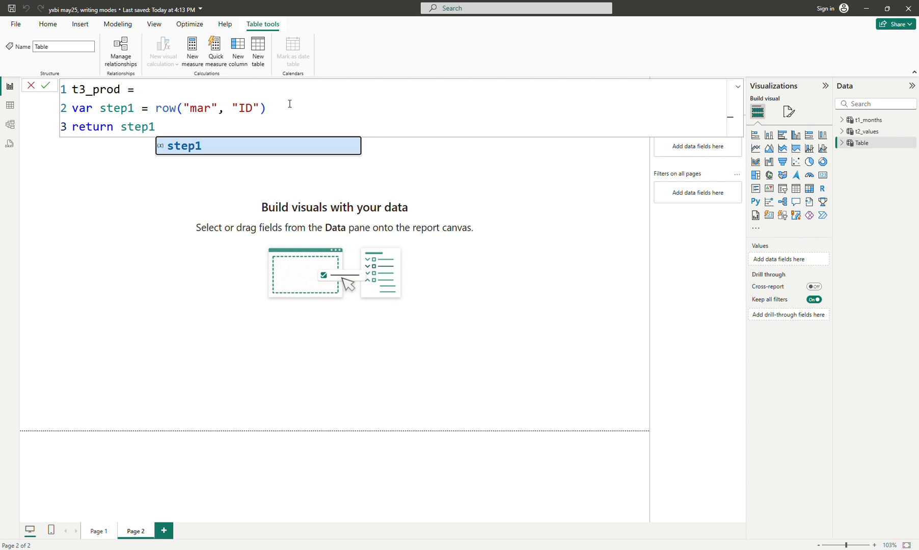
{"action": "key", "text": "shift+Return"}
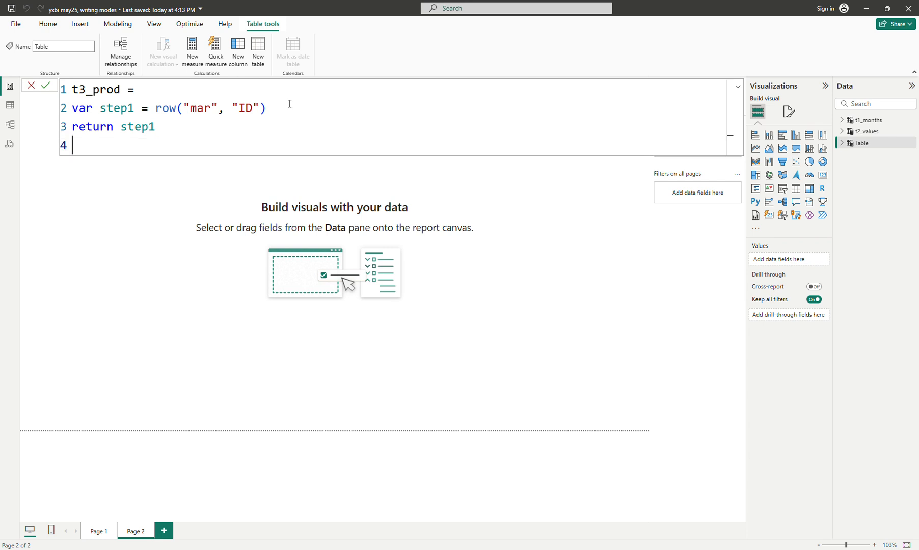
{"action": "key", "text": "Return"}
{"action": "left_click", "coordinate": [12, 106]}
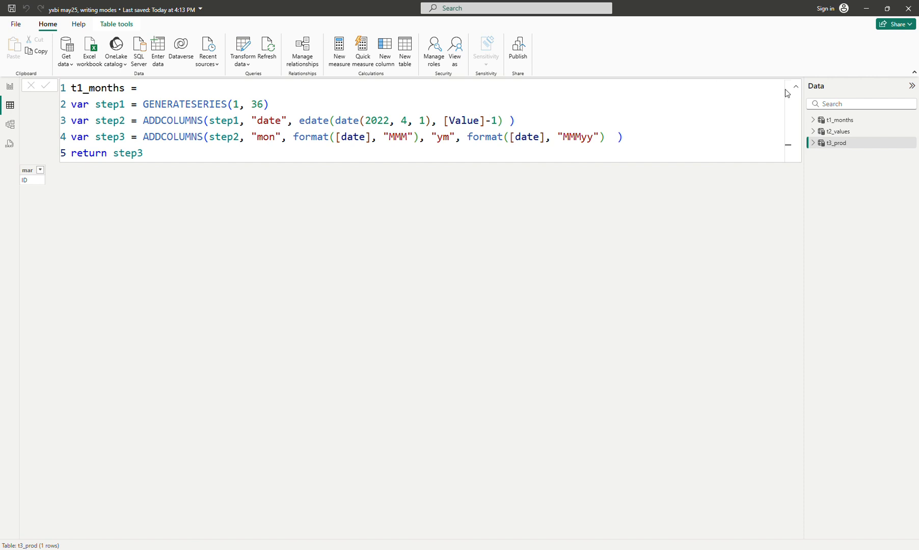
{"action": "left_click", "coordinate": [836, 148]}
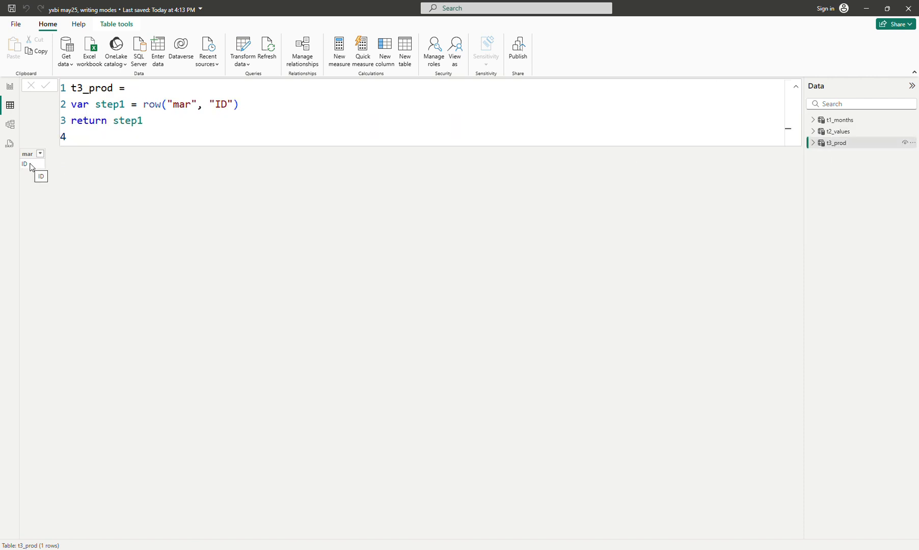
- Duplicate the row("mar", "ID") expression twice in step1, separating the three rows with commas
{"action": "left_click", "coordinate": [302, 97]}
{"action": "left_click_drag", "start_coordinate": [144, 106], "coordinate": [254, 108]}
{"action": "key", "text": "ctrl+c"}
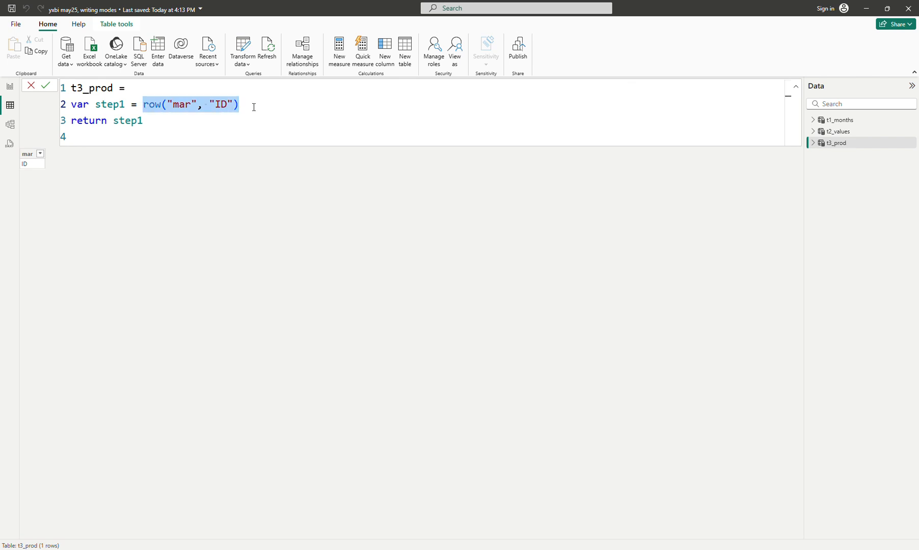
{"action": "left_click", "coordinate": [254, 108]}
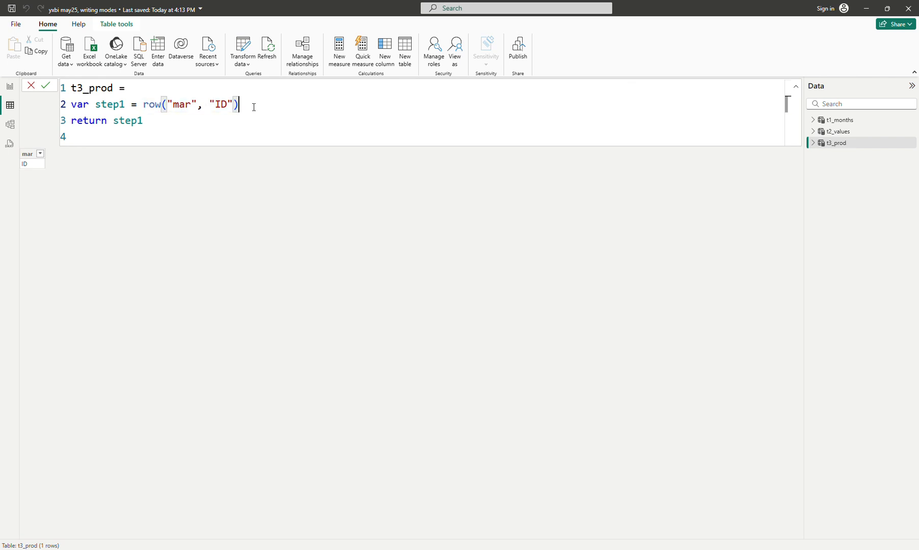
{"action": "type", "text": ","}
{"action": "key", "text": "ctrl+v"}
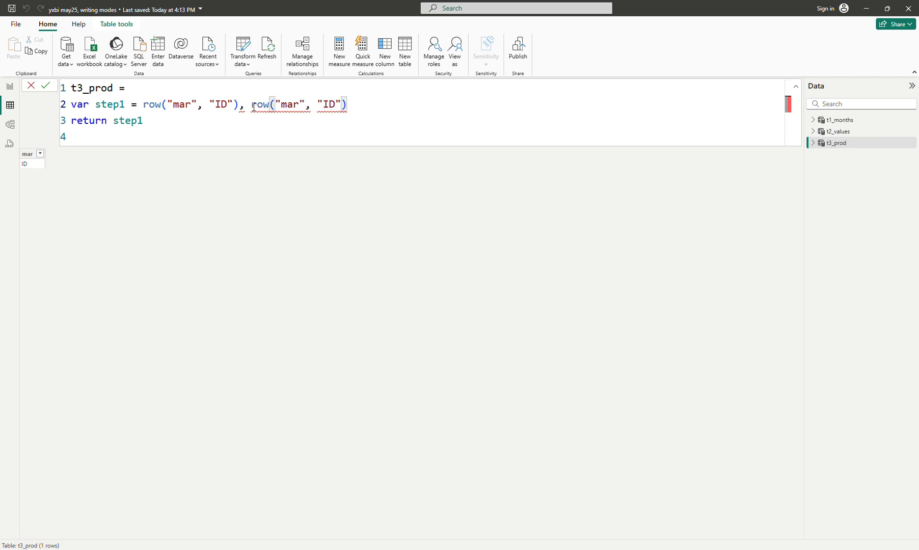
{"action": "type", "text": ","}
{"action": "key", "text": "ctrl+v"}
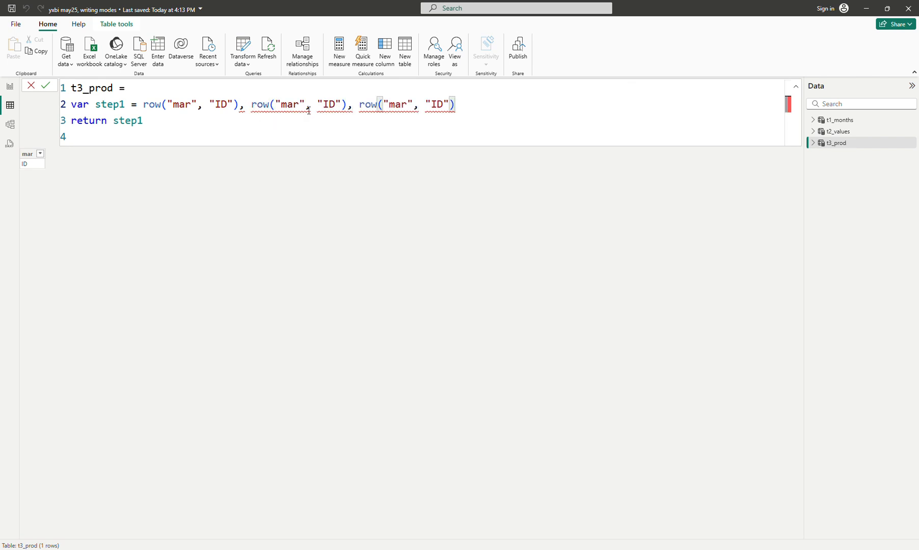
- Change the value of the second row expression to "ML" and of the third to "SG"
{"action": "double_click", "coordinate": [329, 105]}
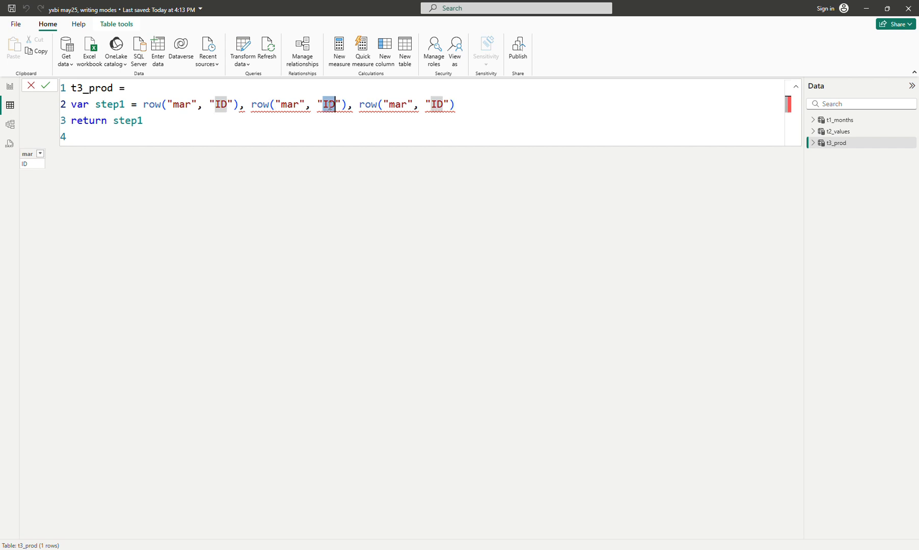
{"action": "type", "text": "ML"}
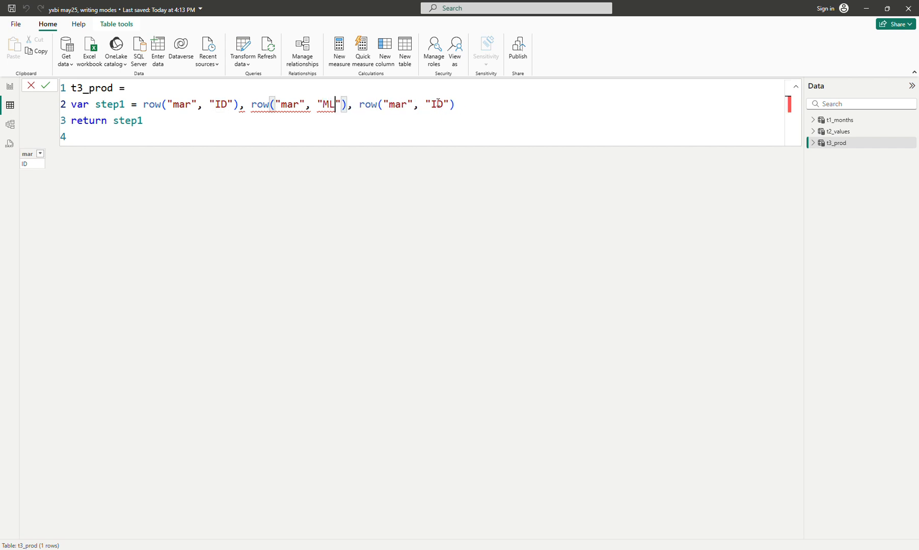
{"action": "double_click", "coordinate": [438, 103]}
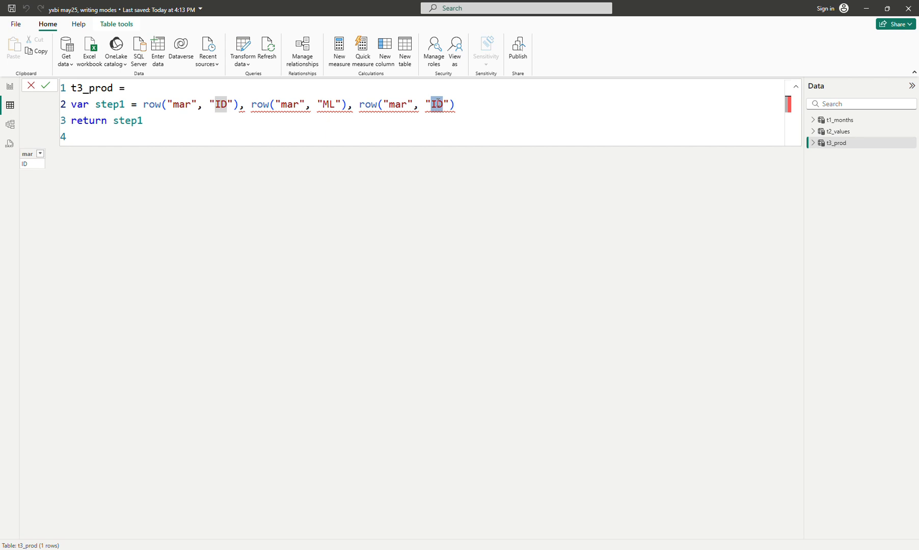
{"action": "type", "text": "SG"}
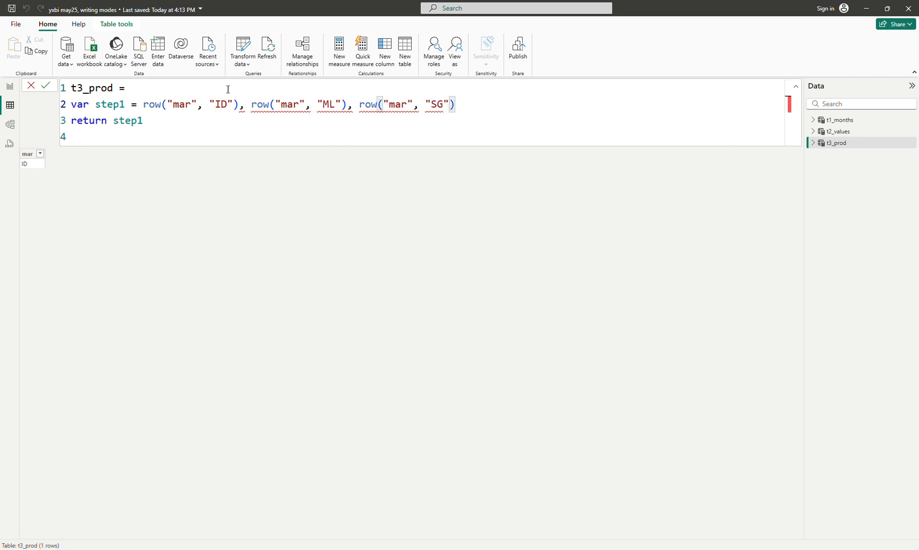
- Wrap step1's three row expressions in a union function and commit the table formula
{"action": "left_click", "coordinate": [144, 104]}
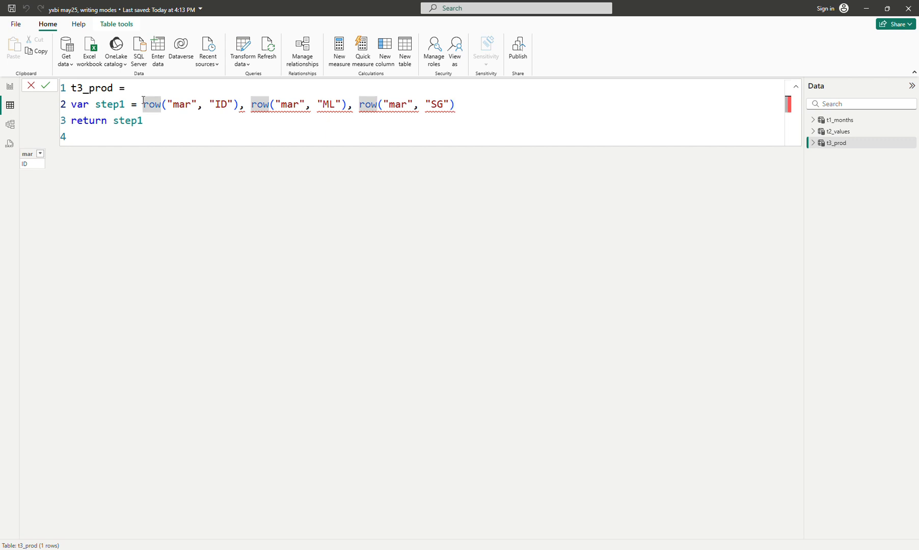
{"action": "type", "text": "union("}
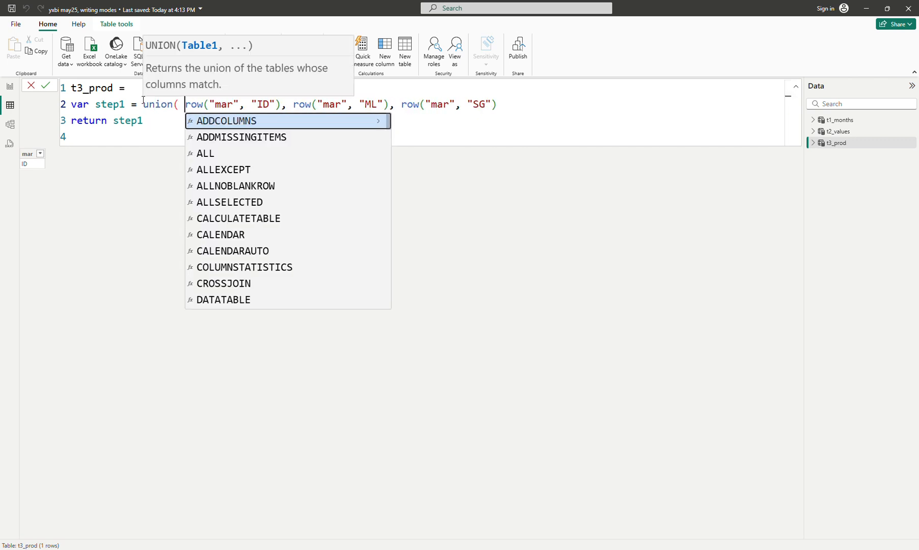
{"action": "left_click", "coordinate": [523, 107]}
{"action": "type", "text": ")"}
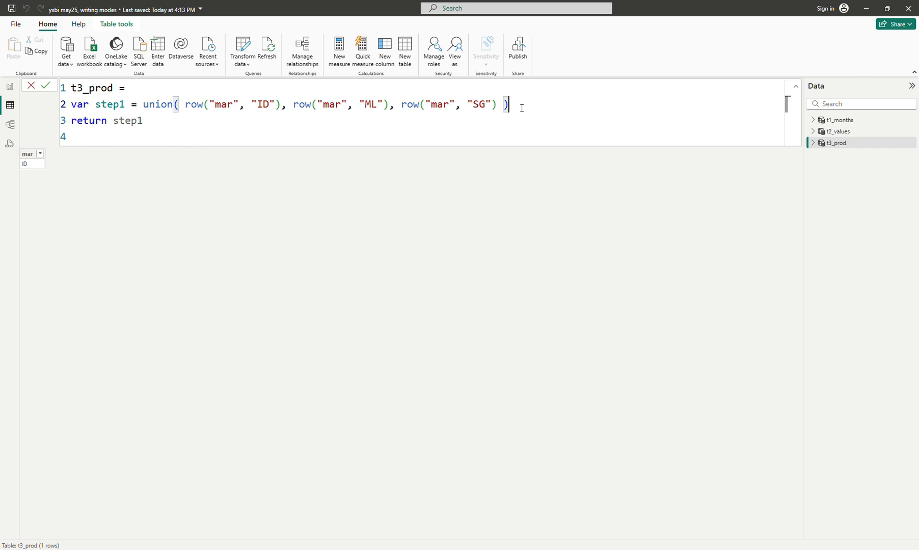
{"action": "key", "text": "Return"}
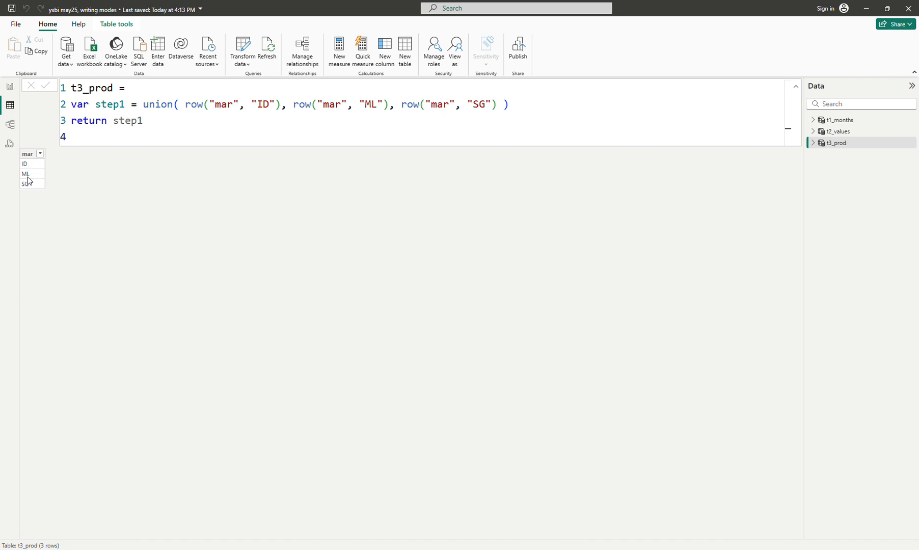
- Copy the step1 line onto the line below it and rename the copied variable step2
{"action": "left_click", "coordinate": [536, 110]}
{"action": "key", "text": "shift+Return"}
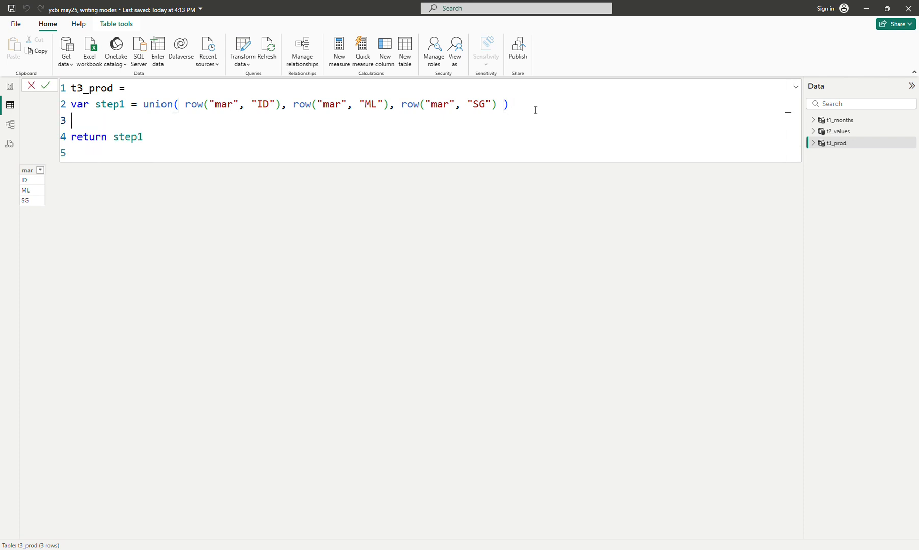
{"action": "key", "text": "shift+Up"}
{"action": "key", "text": "ctrl+c"}
{"action": "key", "text": "Down"}
{"action": "key", "text": "ctrl+v"}
{"action": "key", "text": "Up"}
{"action": "key", "text": "Right"}
{"action": "key", "text": "Right"}
{"action": "key", "text": "Right"}
{"action": "key", "text": "Right"}
{"action": "key", "text": "Right"}
{"action": "key", "text": "Right"}
{"action": "key", "text": "Right"}
{"action": "key", "text": "Right"}
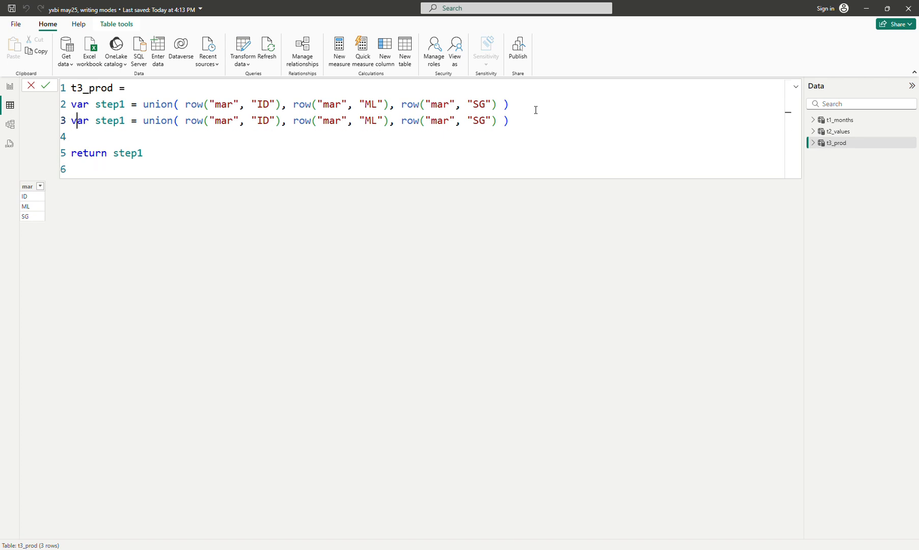
{"action": "key", "text": "Delete"}
{"action": "type", "text": "2"}
- Change the column name in step2's first row expression to "year"
{"action": "key", "text": "Right"}
{"action": "key", "text": "Right"}
{"action": "key", "text": "Right"}
{"action": "key", "text": "Right"}
{"action": "key", "text": "Right"}
{"action": "key", "text": "Right"}
{"action": "key", "text": "Right"}
{"action": "key", "text": "Right"}
{"action": "key", "text": "Right"}
{"action": "key", "text": "Right"}
{"action": "key", "text": "Right"}
{"action": "key", "text": "Right"}
{"action": "key", "text": "Right"}
{"action": "key", "text": "Right"}
{"action": "key", "text": "Right"}
{"action": "key", "text": "Right"}
{"action": "key", "text": "Right"}
{"action": "key", "text": "Right"}
{"action": "key", "text": "ctrl+shift+Left"}
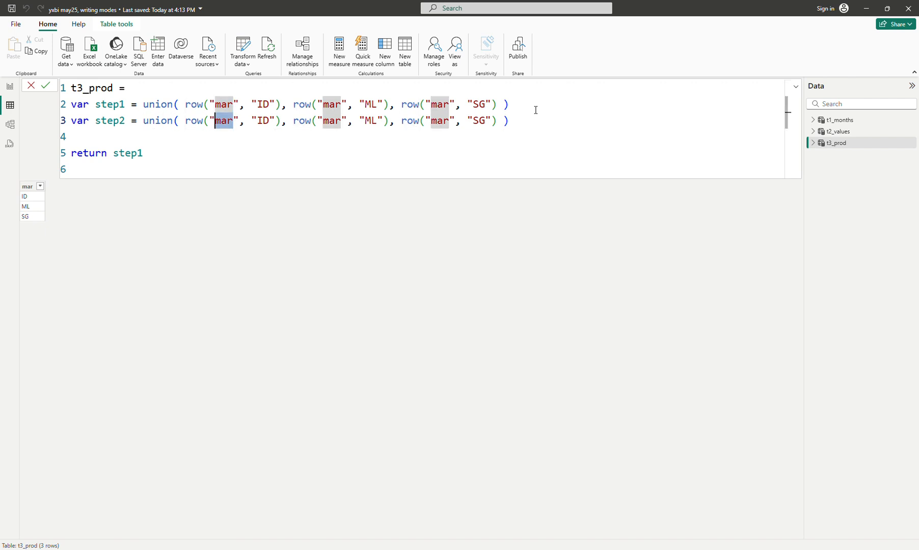
{"action": "type", "text": "yea"}
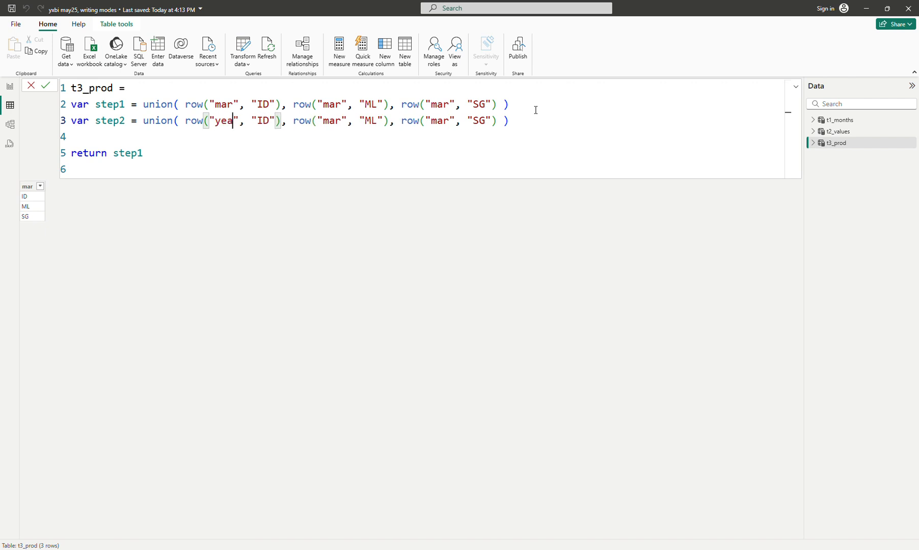
{"action": "type", "text": "r"}
- Set the value in step2's first row expression to "FY22"
{"action": "key", "text": "Right"}
{"action": "key", "text": "Right"}
{"action": "key", "text": "Right"}
{"action": "key", "text": "Right"}
{"action": "key", "text": "ctrl+shift+Right"}
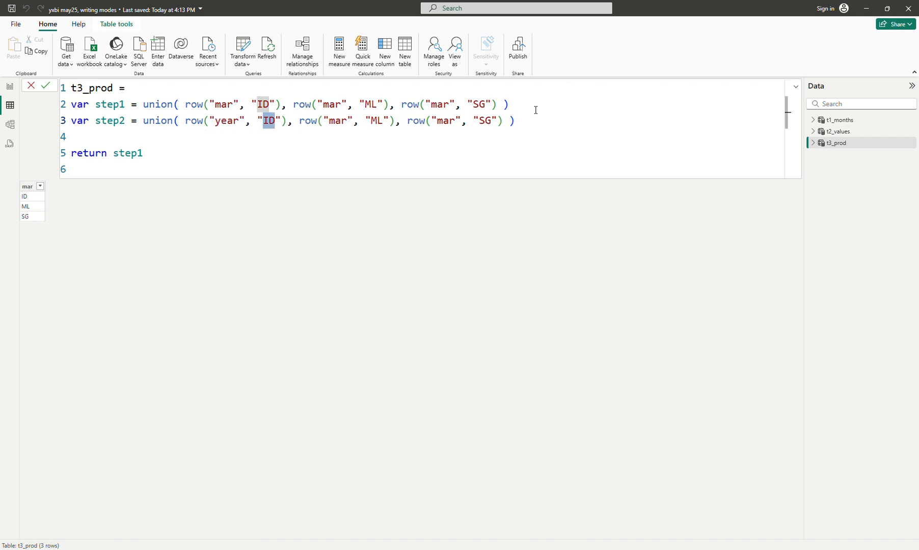
{"action": "type", "text": "F"}
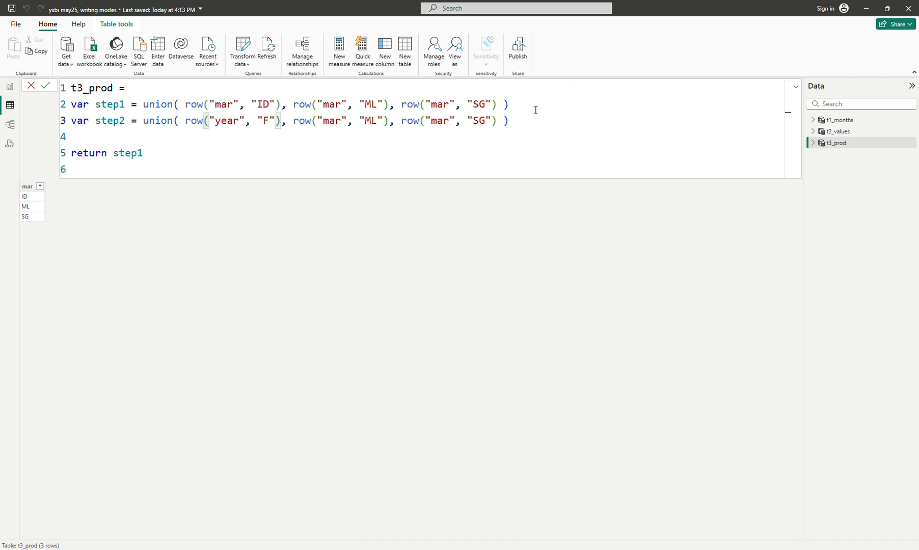
{"action": "type", "text": "Y"}
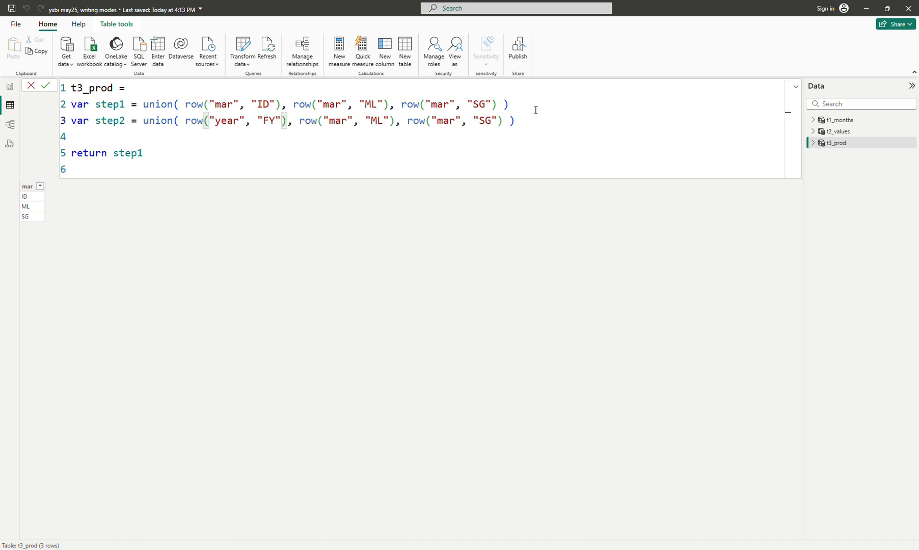
{"action": "type", "text": "2"}
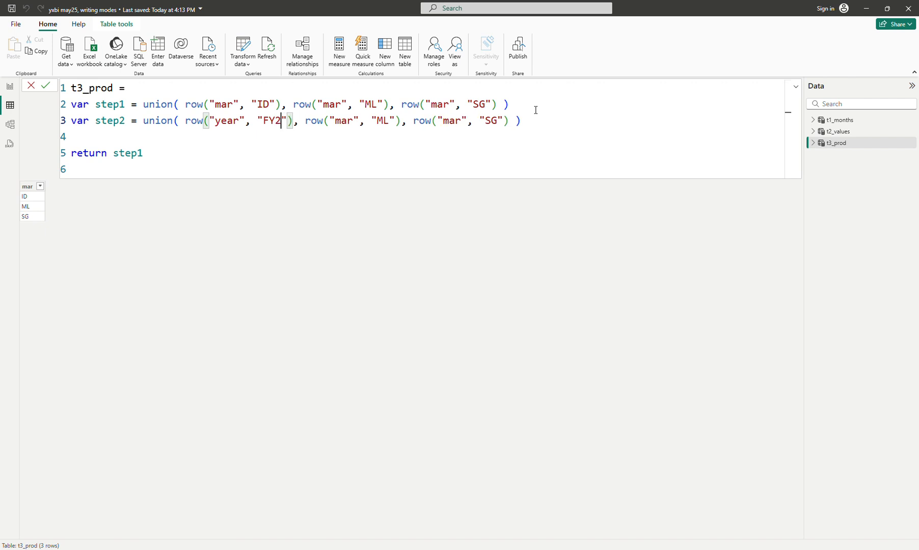
{"action": "type", "text": "2"}
- Delete the two remaining "mar" row expressions from step2's union
{"action": "key", "text": "Right"}
{"action": "key", "text": "Right"}
{"action": "key", "text": "Right"}
{"action": "key", "text": "Right"}
{"action": "key", "text": "Right"}
{"action": "key", "text": "Right"}
{"action": "key", "text": "Right"}
{"action": "key", "text": "Right"}
{"action": "key", "text": "Right"}
{"action": "key", "text": "Right"}
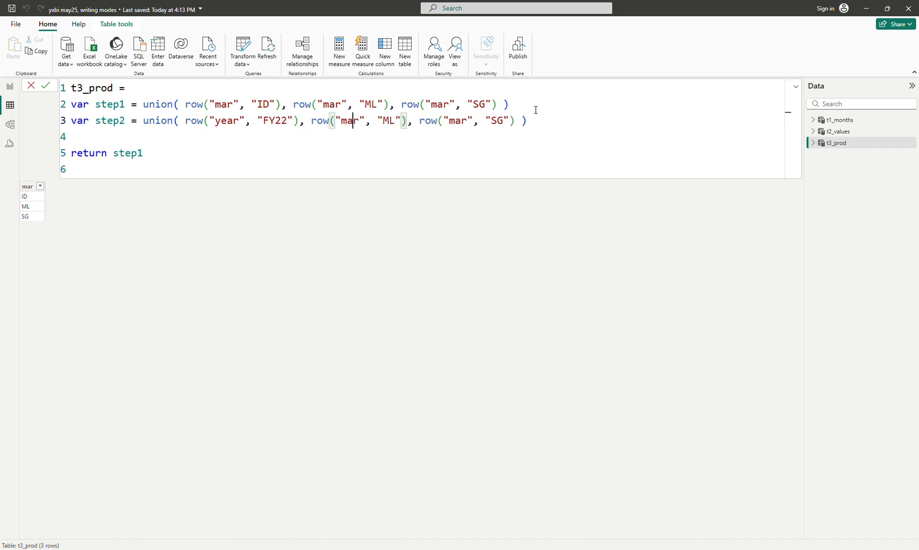
{"action": "key", "text": "Left"}
{"action": "key", "text": "Left"}
{"action": "key", "text": "Left"}
{"action": "key", "text": "Left"}
{"action": "key", "text": "Left"}
{"action": "key", "text": "Left"}
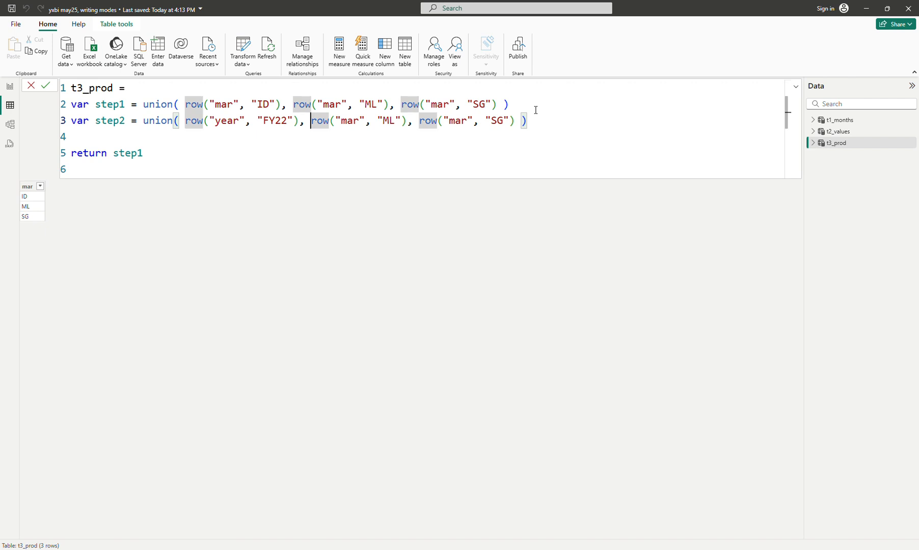
{"action": "left_click", "coordinate": [516, 123], "text": "shift"}
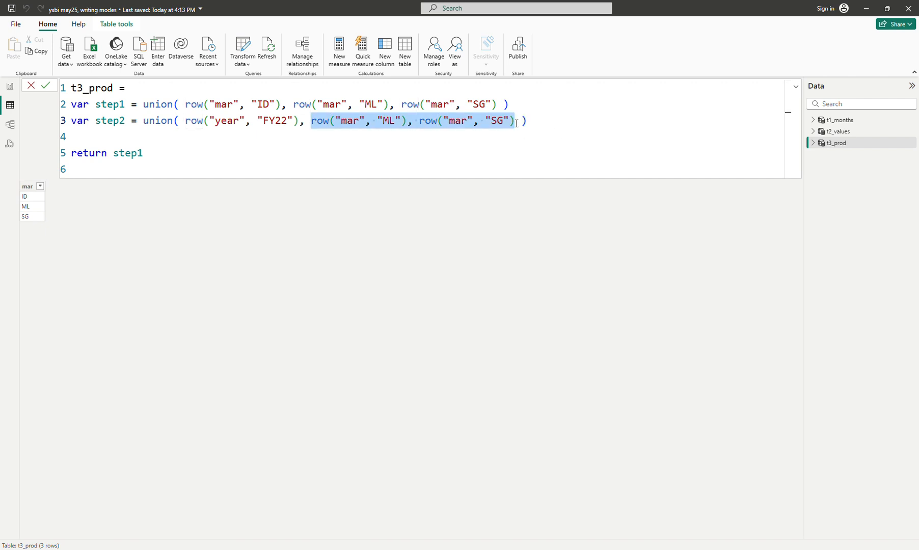
{"action": "key", "text": "Delete"}
- Duplicate step2's "year" row expression twice inside the union and remove the trailing comma
{"action": "left_click", "coordinate": [185, 120], "text": "shift"}
{"action": "key", "text": "ctrl+c"}
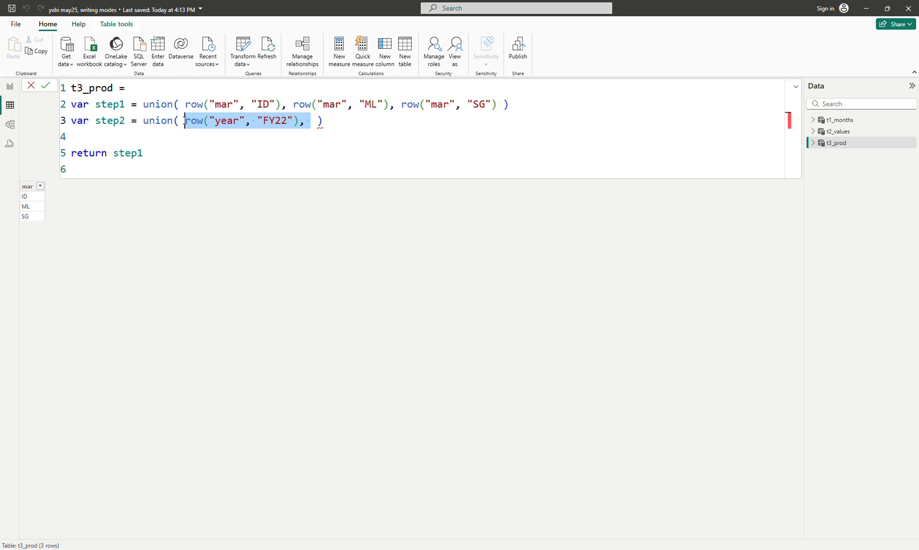
{"action": "key", "text": "Right"}
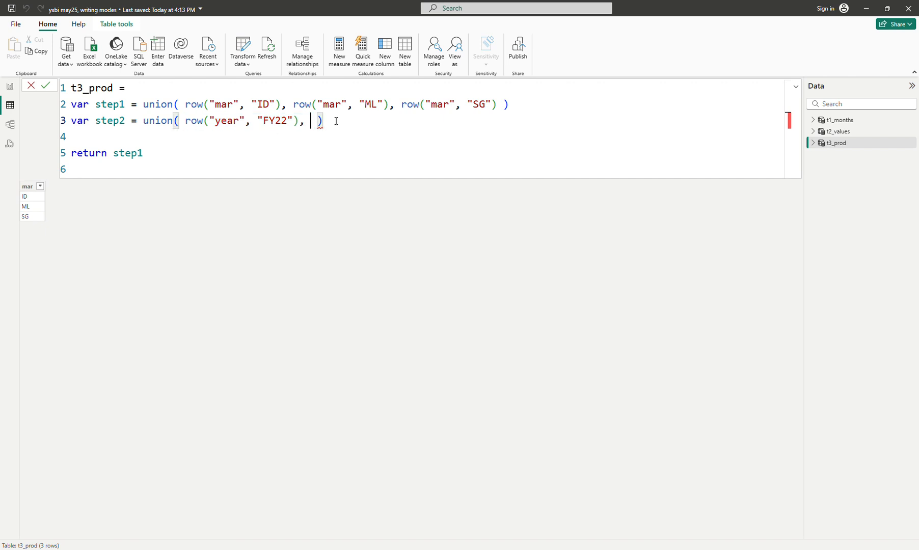
{"action": "key", "text": "ctrl+v"}
{"action": "key", "text": "ctrl+v"}
{"action": "key", "text": "BackSpace"}
{"action": "key", "text": "BackSpace"}
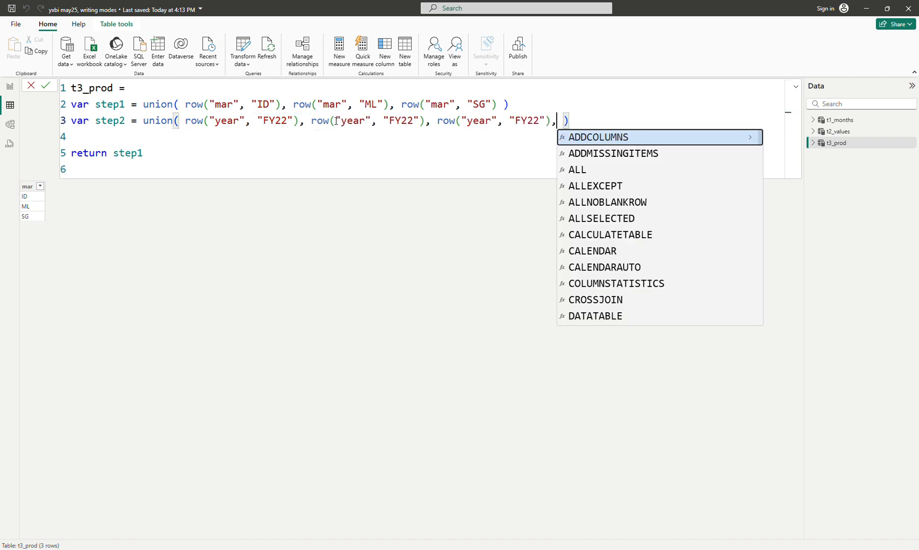
- Change the value of step2's second row expression to "FY23" and of the third to "FY24"
{"action": "left_click_drag", "start_coordinate": [406, 120], "coordinate": [410, 120]}
{"action": "type", "text": "3"}
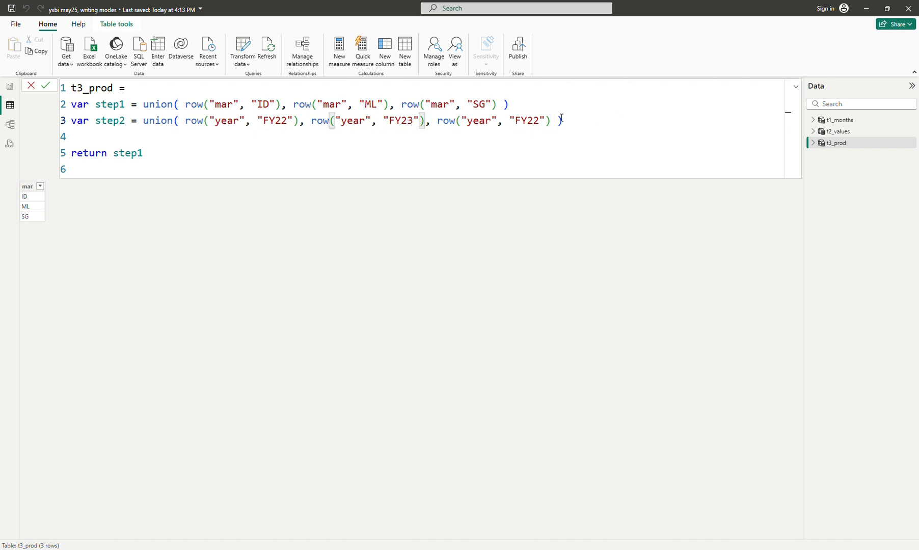
{"action": "left_click", "coordinate": [537, 118]}
{"action": "key", "text": "BackSpace"}
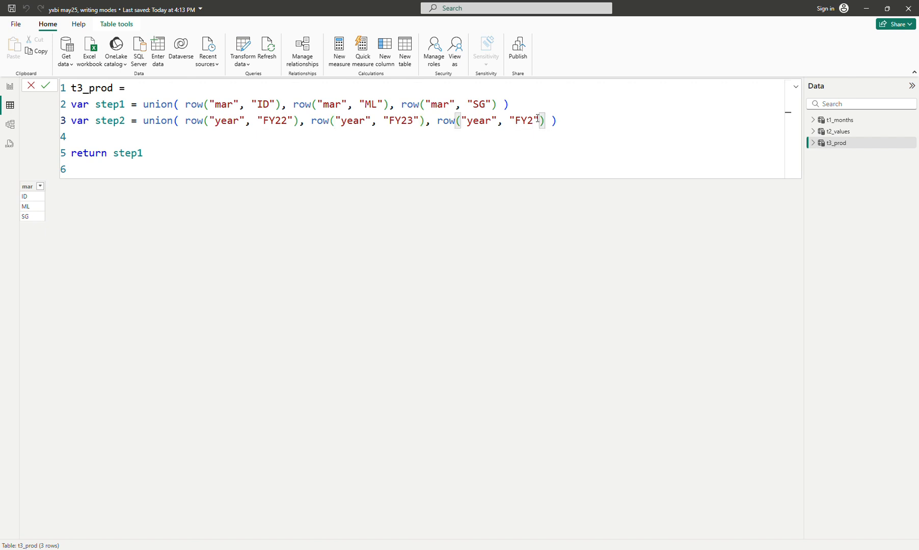
{"action": "type", "text": "4"}
- Remove the blank line above the return statement, make it return step2, and commit the formula
{"action": "key", "text": "Down"}
{"action": "key", "text": "BackSpace"}
{"action": "key", "text": "Down"}
{"action": "key", "text": "shift+Left"}
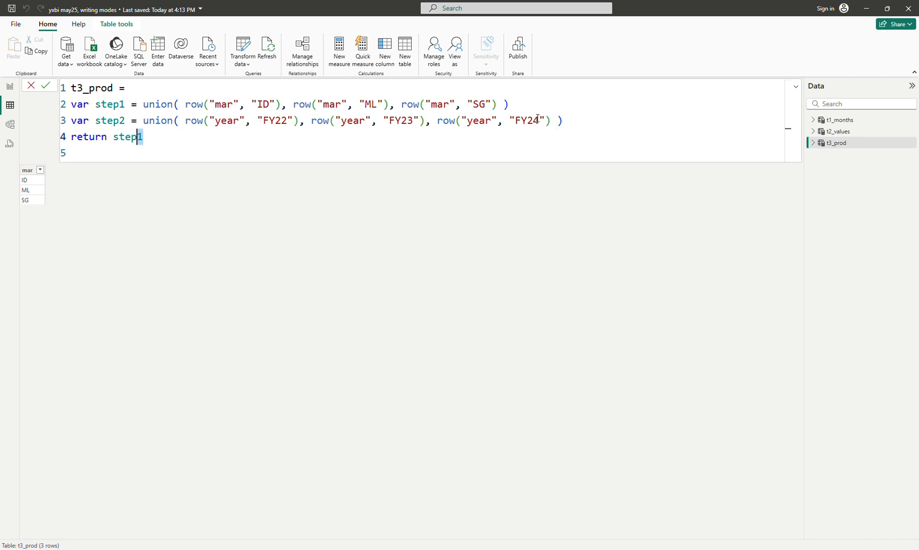
{"action": "type", "text": "2"}
{"action": "key", "text": "Down"}
{"action": "key", "text": "Return"}
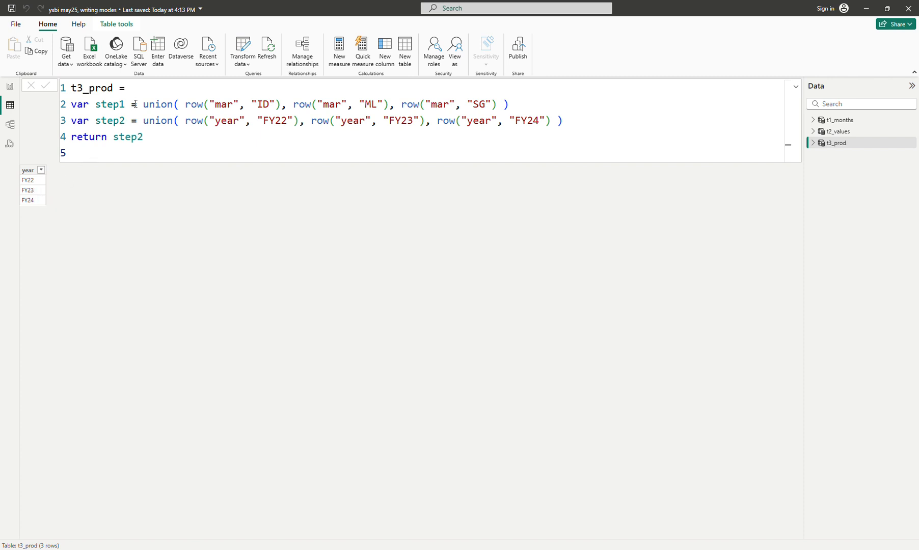
- Insert the GENERATEALL function in front of step2 in the return statement
{"action": "left_click", "coordinate": [199, 140]}
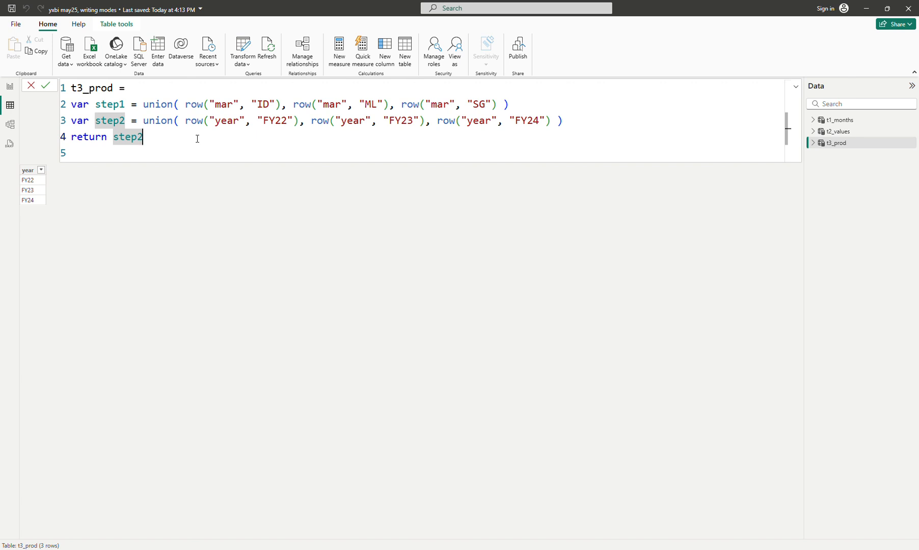
{"action": "key", "text": "Left"}
{"action": "key", "text": "Left"}
{"action": "key", "text": "Left"}
{"action": "key", "text": "Left"}
{"action": "key", "text": "Left"}
{"action": "type", "text": "ge"}
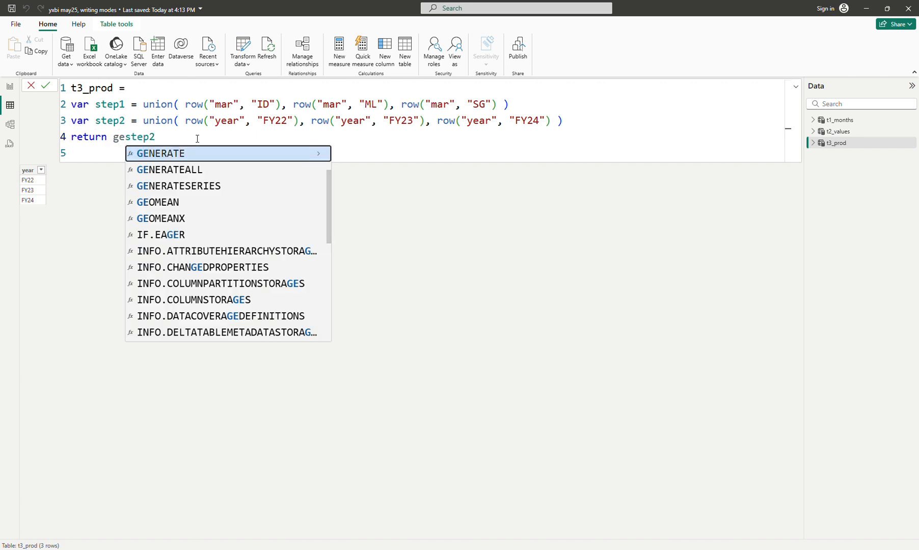
{"action": "key", "text": "Down"}
{"action": "key", "text": "Tab"}
- Complete the GENERATEALL arguments as step1 and step2, close the function, and commit the formula
{"action": "key", "text": "Right"}
{"action": "key", "text": "Right"}
{"action": "key", "text": "Right"}
{"action": "key", "text": "Right"}
{"action": "key", "text": "Right"}
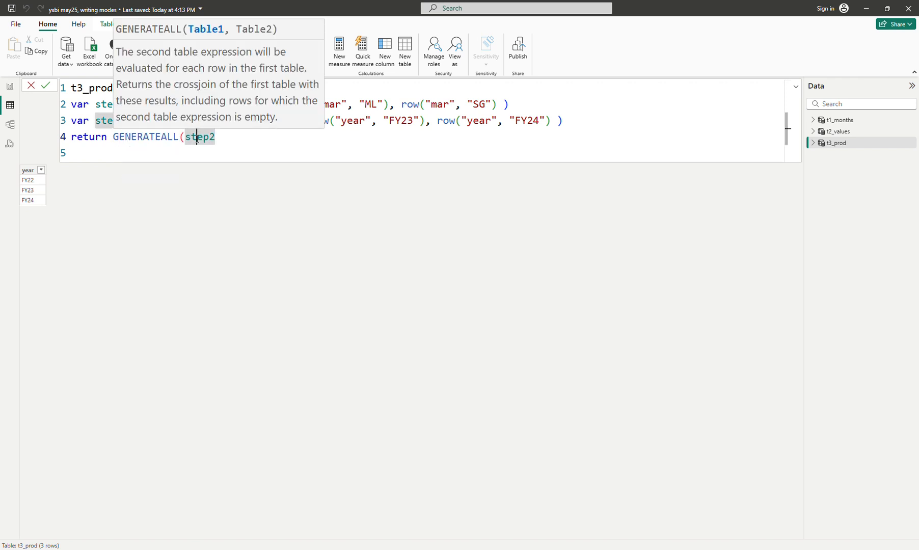
{"action": "key", "text": "BackSpace"}
{"action": "type", "text": "1,"}
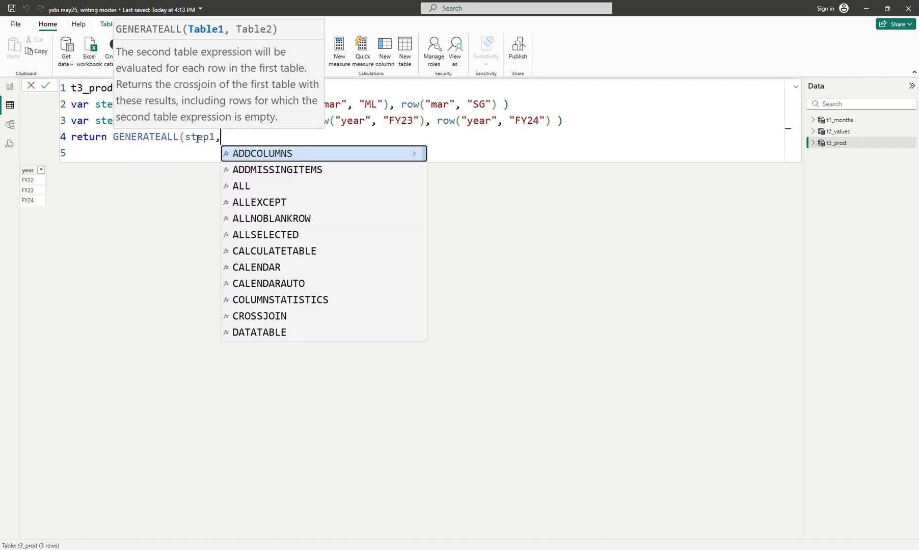
{"action": "type", "text": " ste"}
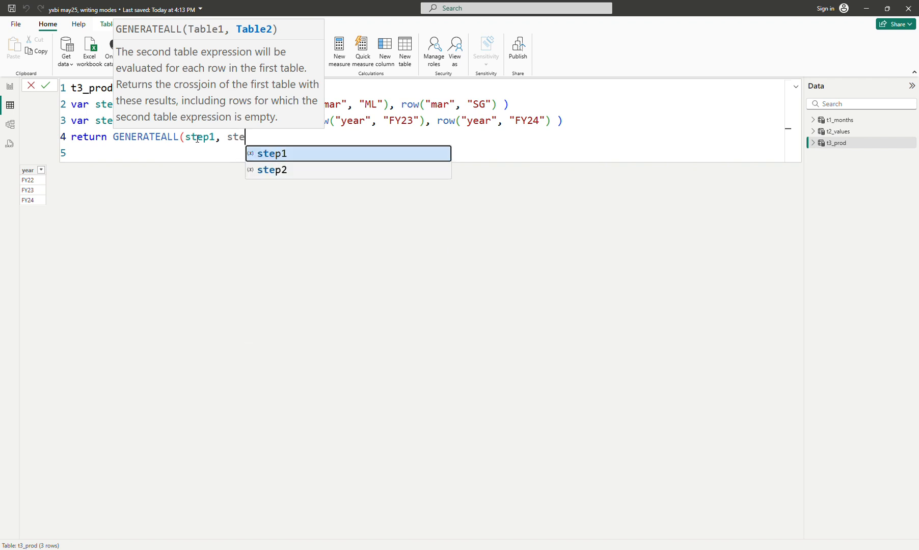
{"action": "key", "text": "Down"}
{"action": "key", "text": "Tab"}
{"action": "type", "text": ")"}
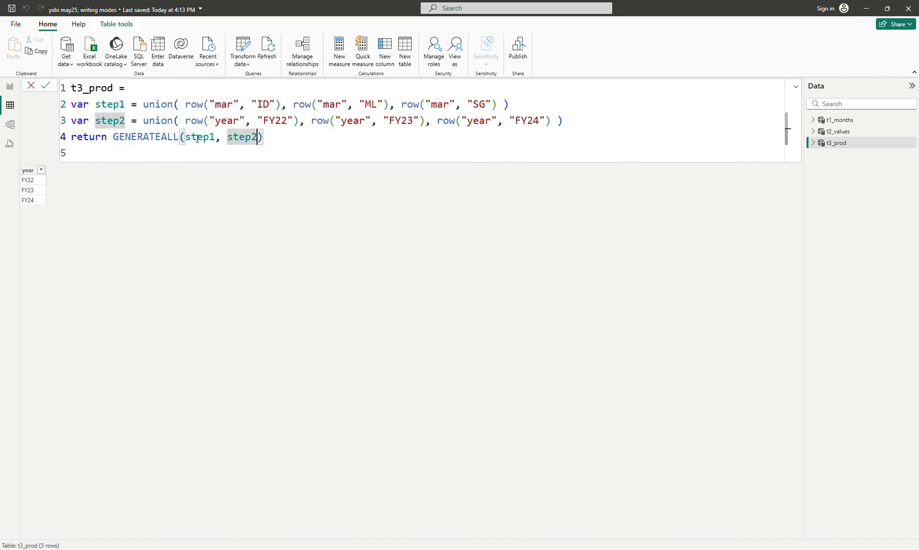
{"action": "key", "text": "Return"}
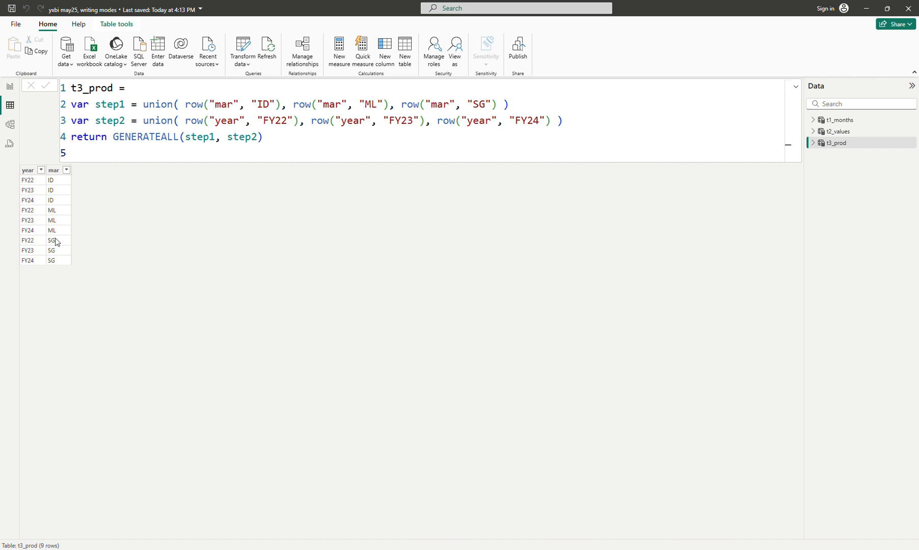
- Add a fourth row expression to step1's union with column "mar" and value "TH", and commit the formula
{"action": "left_click", "coordinate": [506, 105]}
{"action": "left_click", "coordinate": [392, 104], "text": "shift"}
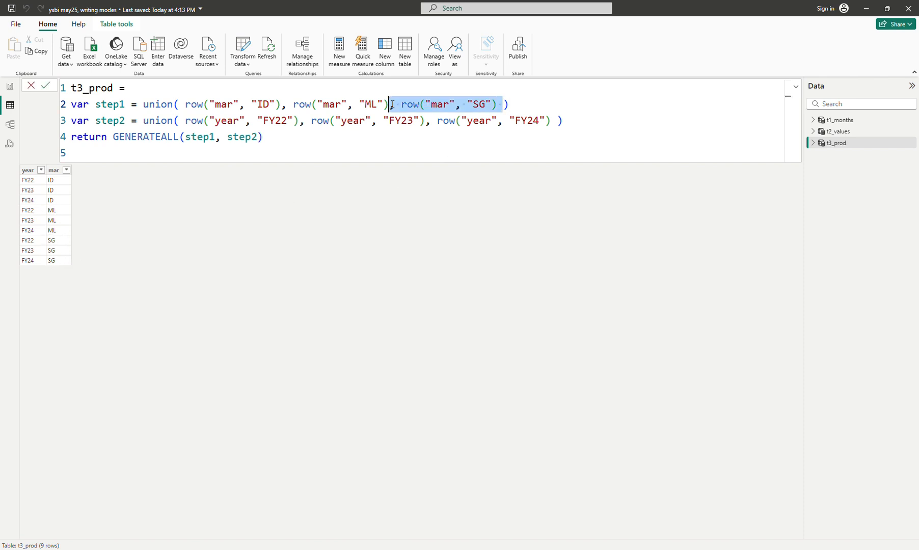
{"action": "key", "text": "ctrl+c"}
{"action": "key", "text": "Right"}
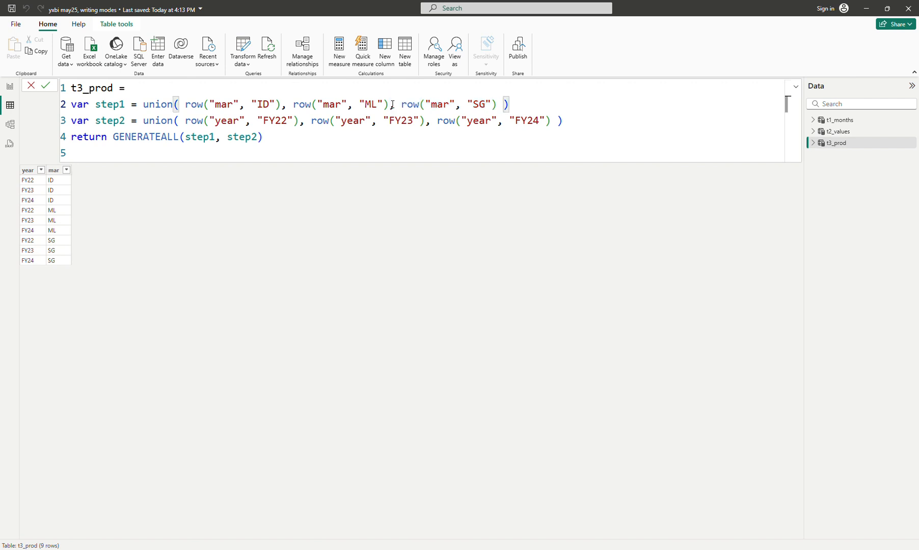
{"action": "type", "text": ","}
{"action": "key", "text": "ctrl+v"}
{"action": "key", "text": "Left"}
{"action": "key", "text": "Left"}
{"action": "key", "text": "Left"}
{"action": "key", "text": "BackSpace"}
{"action": "key", "text": "BackSpace"}
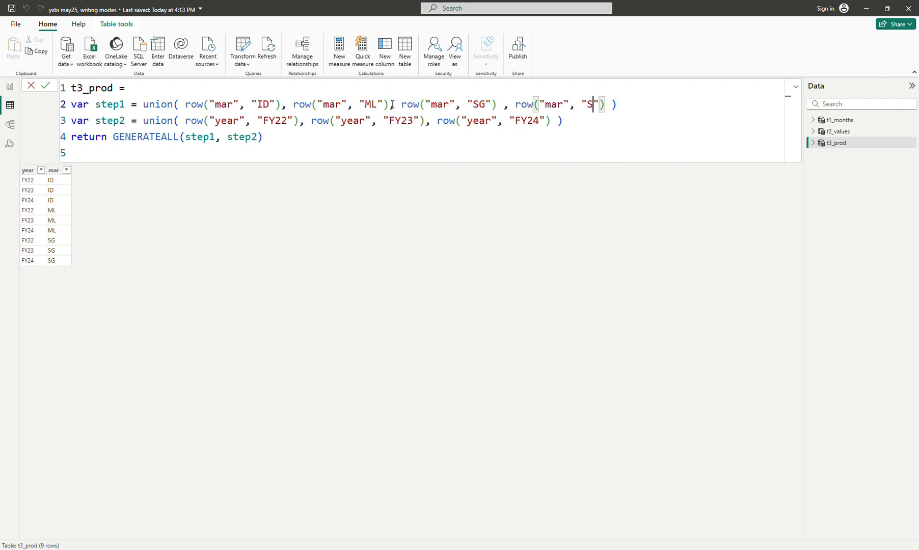
{"action": "type", "text": "TH"}
{"action": "key", "text": "Return"}
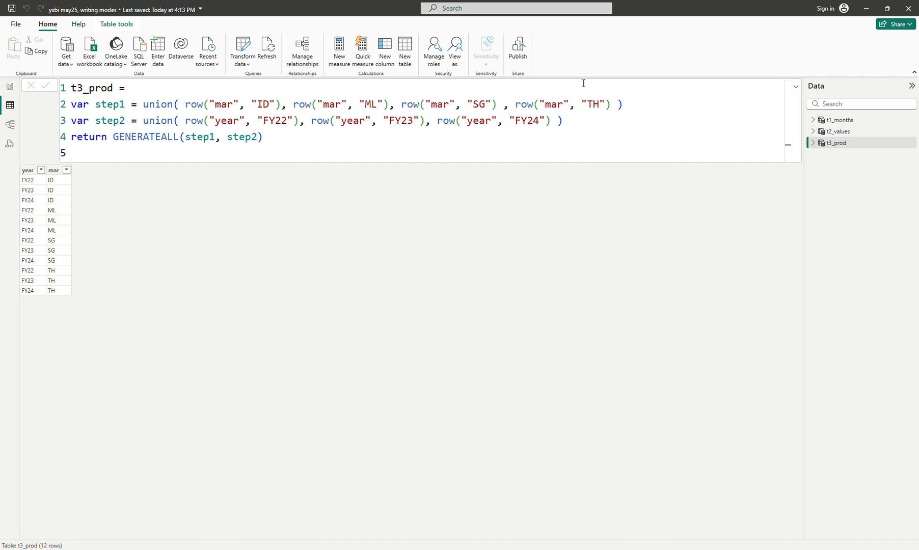
- Add a fifth row expression to step1's union with column "mar" and value "VN", and commit the formula
{"action": "left_click", "coordinate": [609, 104]}
{"action": "key", "text": "ctrl+v"}
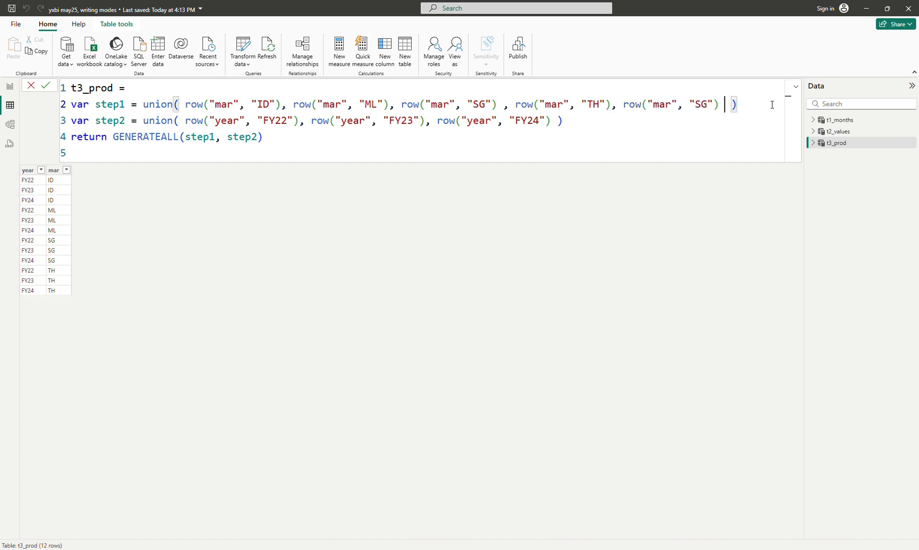
{"action": "left_click", "coordinate": [706, 103]}
{"action": "double_click", "coordinate": [701, 104]}
{"action": "key", "text": "BackSpace"}
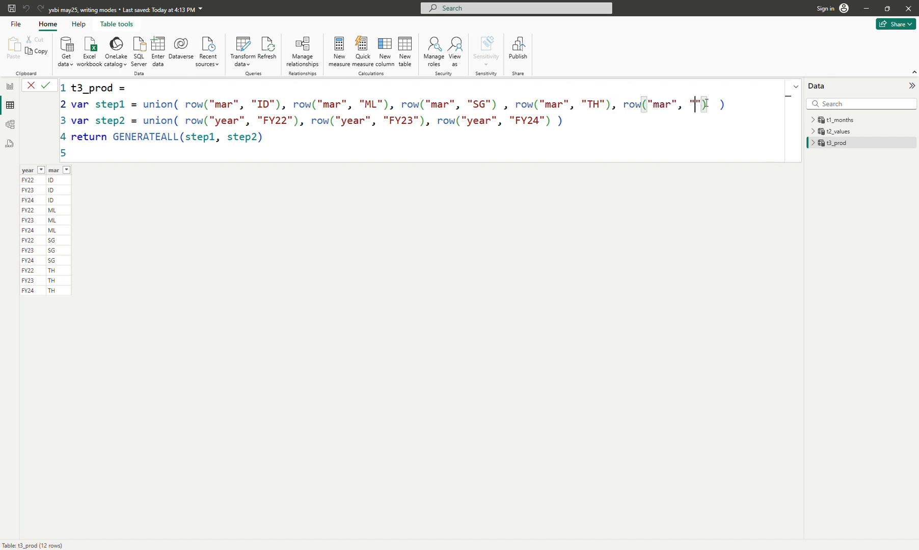
{"action": "type", "text": "VN"}
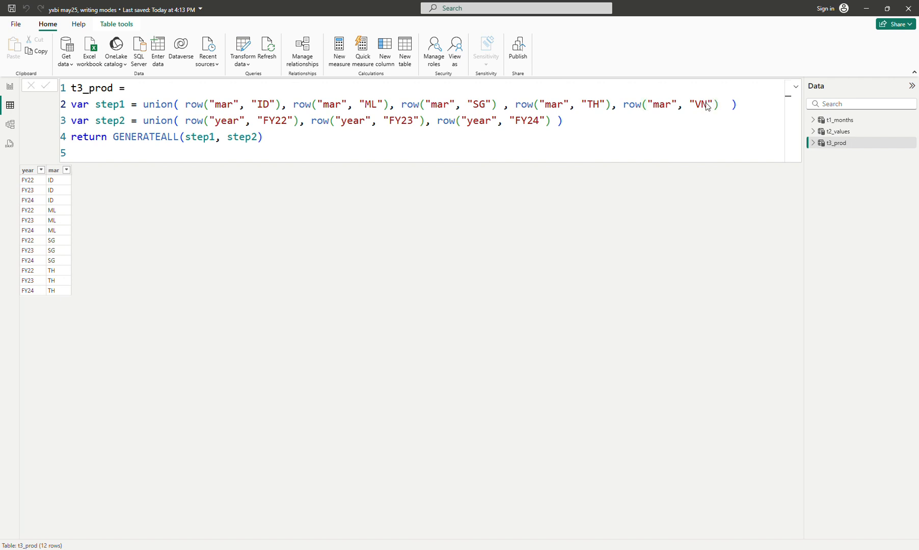
{"action": "key", "text": "Return"}
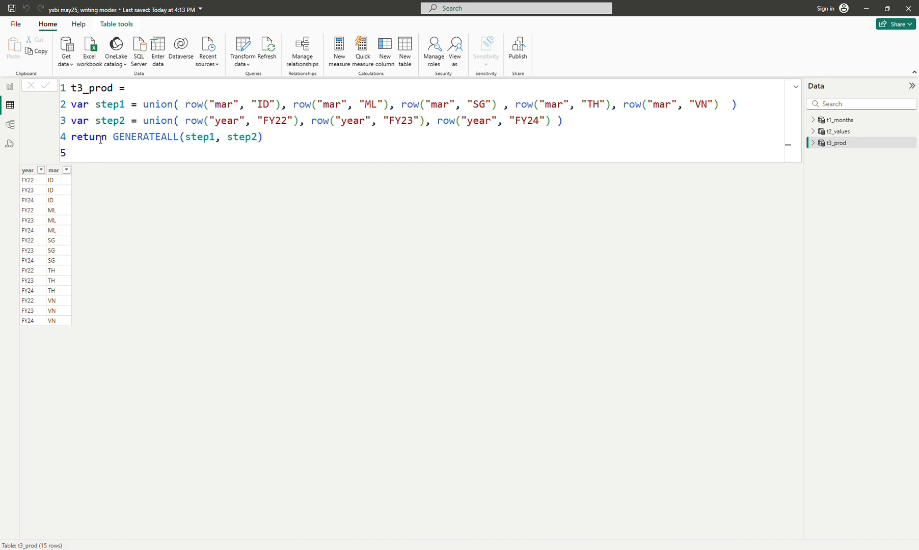
- Comment out the GENERATEALL return line, add a line returning step1 below it, and commit the formula
{"action": "left_click", "coordinate": [161, 158]}
{"action": "key", "text": "Up"}
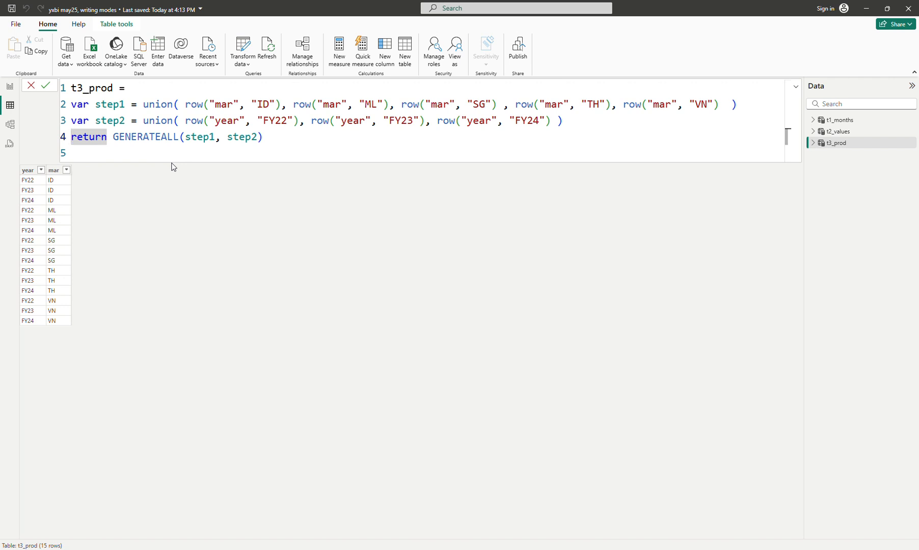
{"action": "type", "text": "//"}
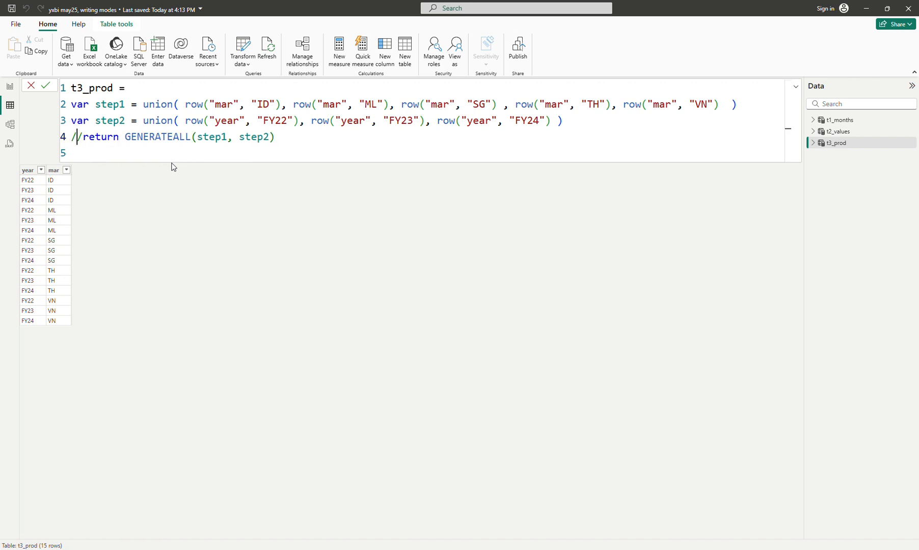
{"action": "key", "text": "Down"}
{"action": "type", "text": "return stepo"}
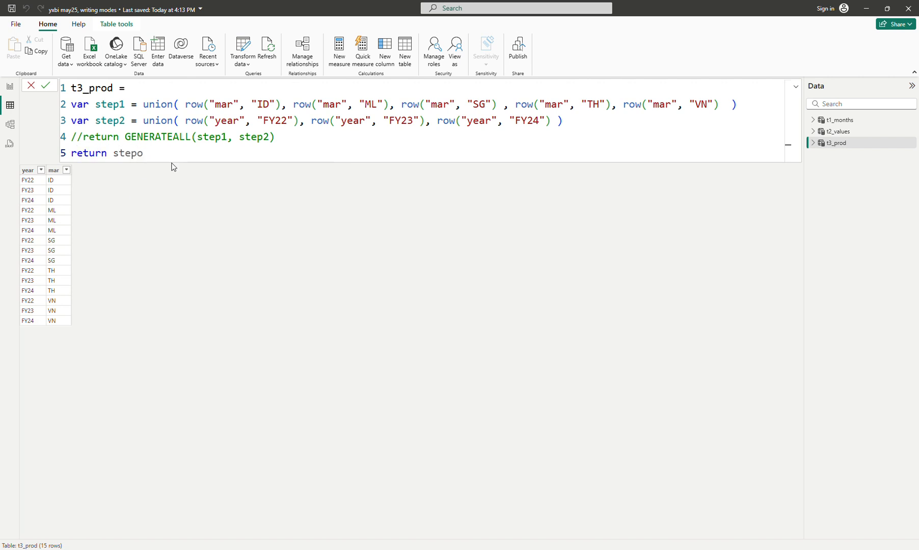
{"action": "key", "text": "BackSpace"}
{"action": "type", "text": "1"}
{"action": "key", "text": "Return"}
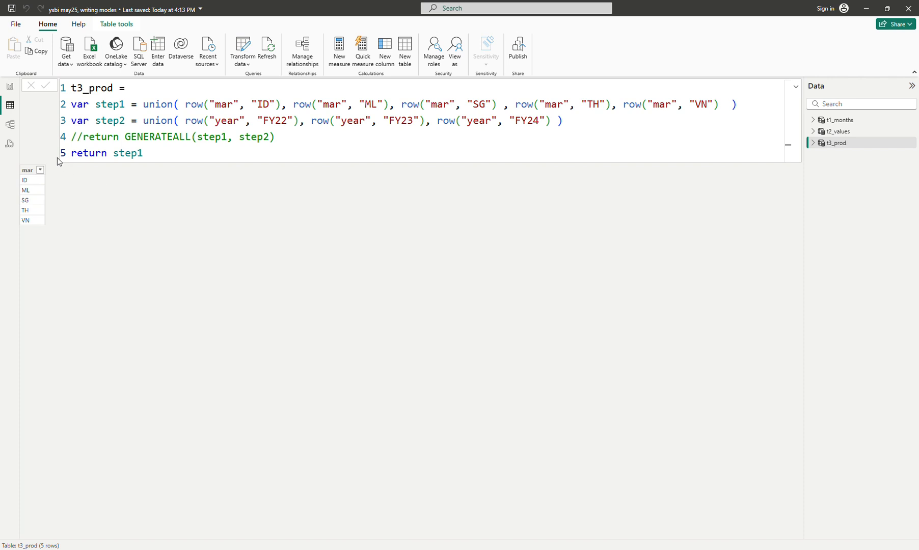
- Change the last line to return step2 and commit the formula
{"action": "double_click", "coordinate": [141, 152]}
{"action": "type", "text": "step2"}
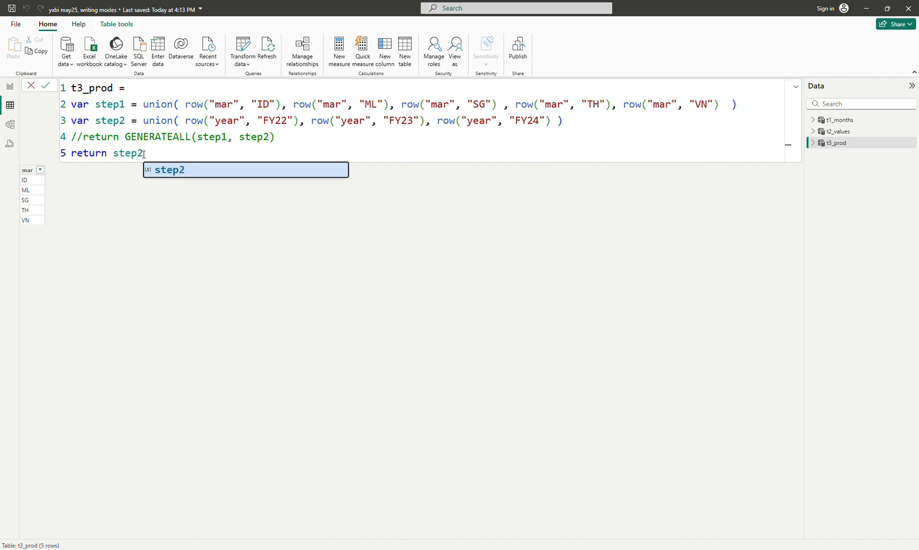
{"action": "key", "text": "Return"}
{"action": "key", "text": "Return"}
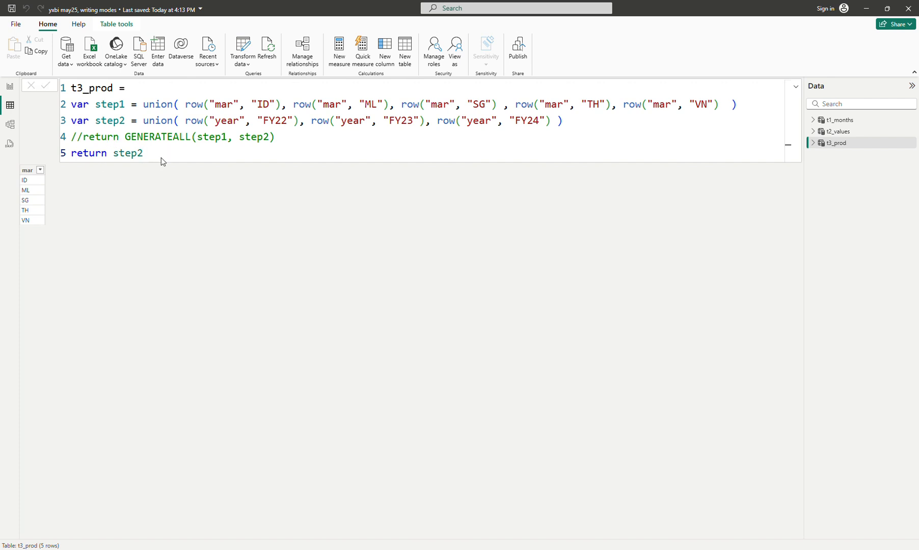
{"action": "left_click", "coordinate": [173, 153]}
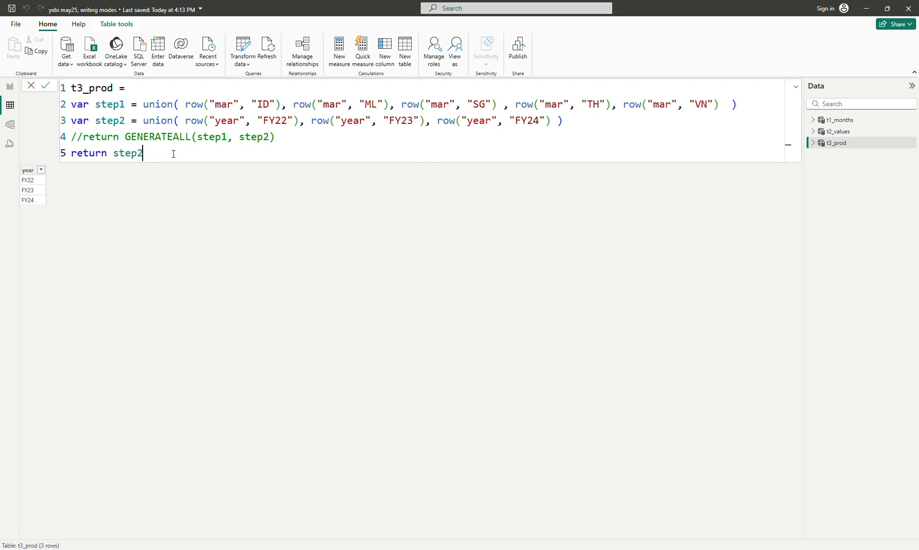
- Comment out the return step2 line, uncomment the GENERATEALL return line, and commit the formula
{"action": "left_click", "coordinate": [72, 153]}
{"action": "type", "text": "//"}
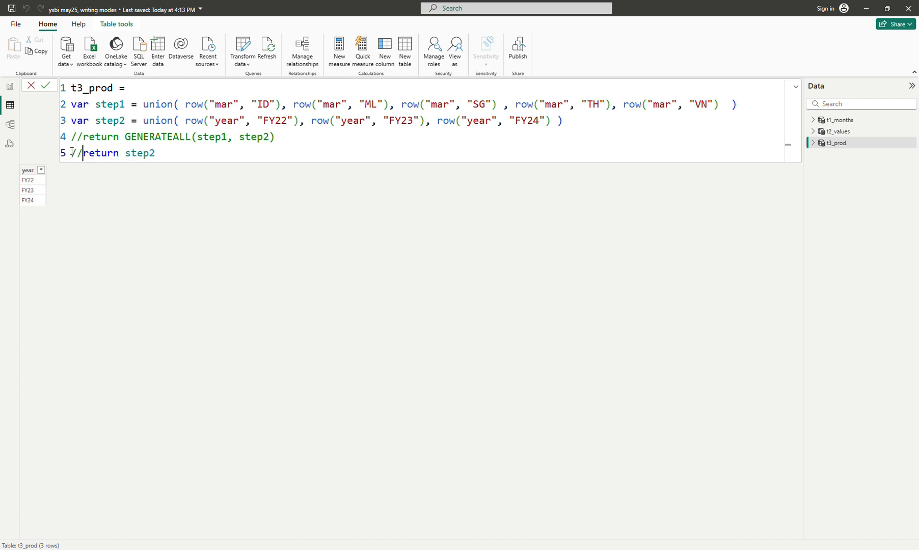
{"action": "left_click", "coordinate": [83, 134]}
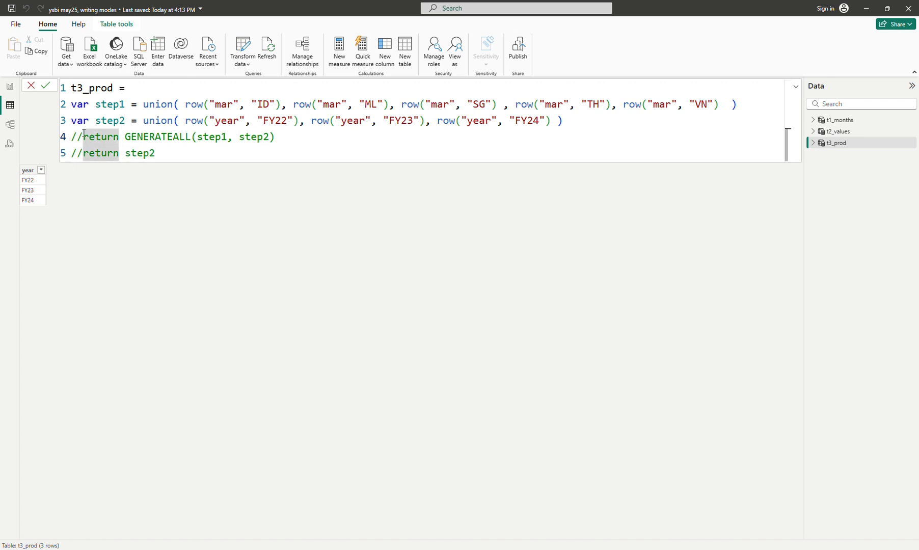
{"action": "key", "text": "BackSpace"}
{"action": "key", "text": "BackSpace"}
{"action": "key", "text": "Return"}
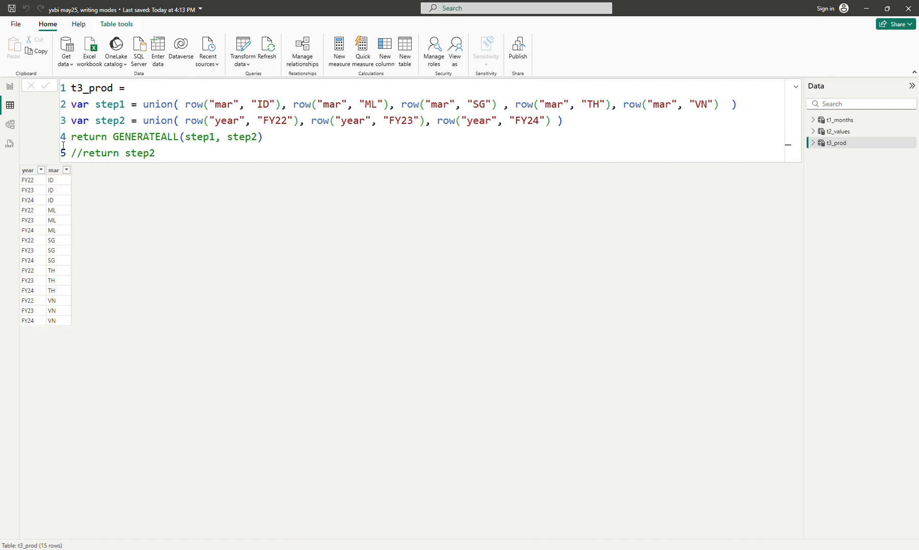